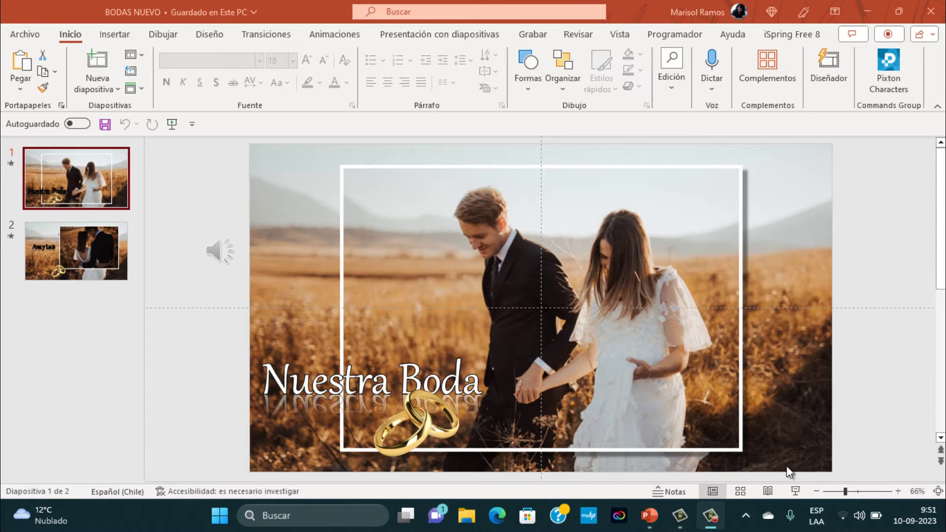
Play the two-slide wedding slideshow, then exit back to editing on slide 2.
left_click(794, 490)
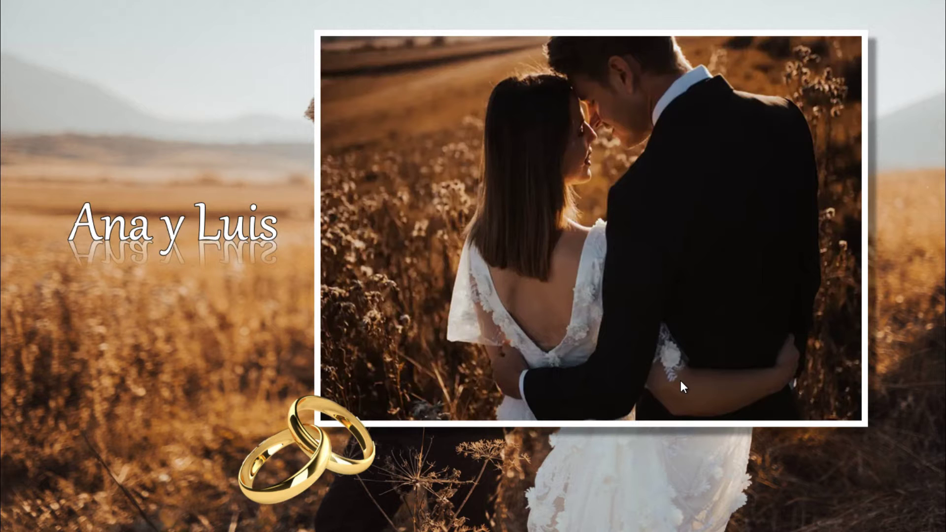
key("Escape")
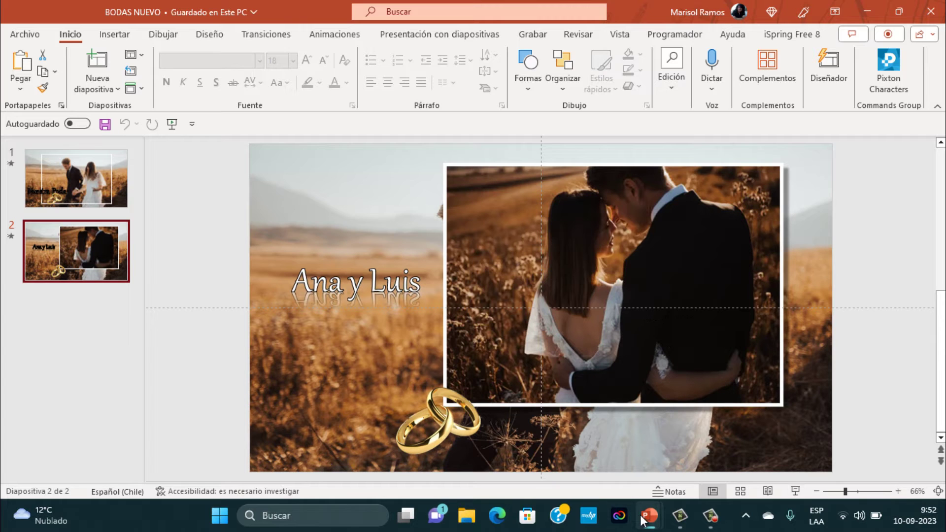
Switch to the blank Presentación1 presentation and pick the rectangle from the Formas gallery.
mouse_move(649, 515)
left_click(604, 470)
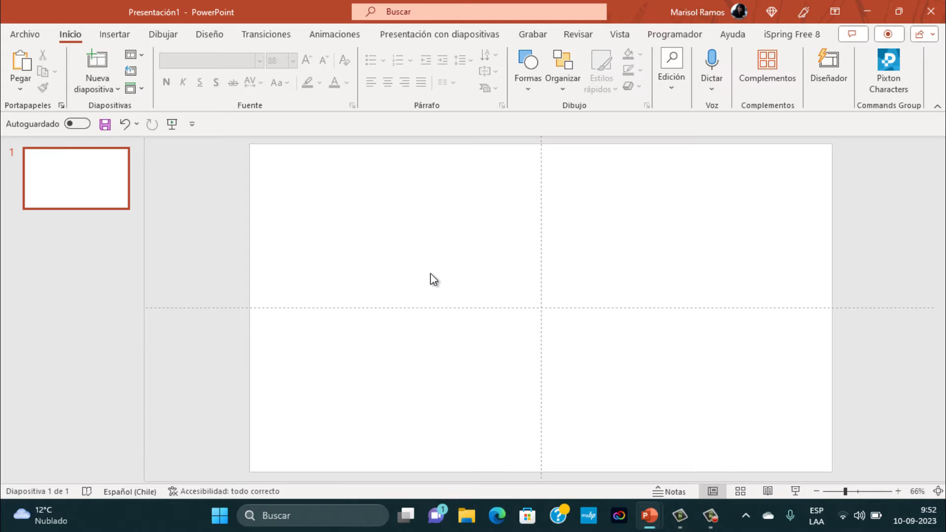
left_click(115, 36)
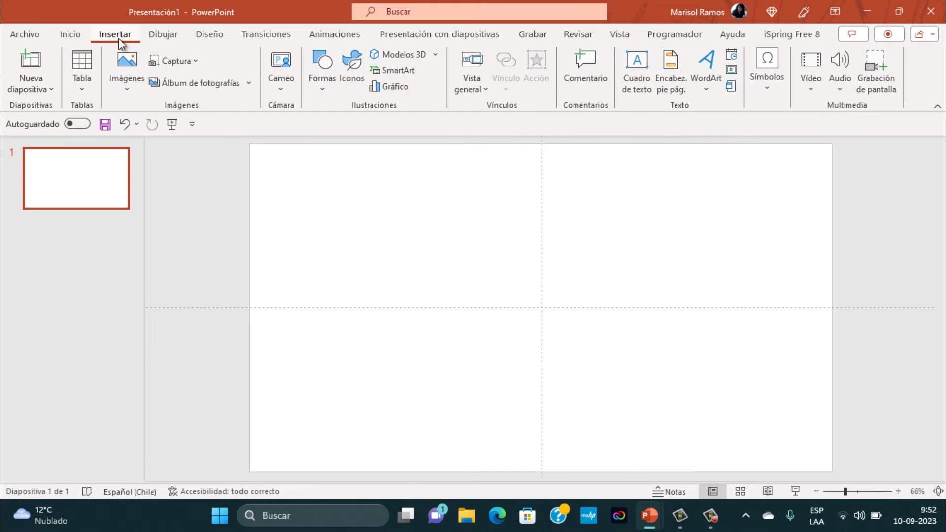
left_click(325, 90)
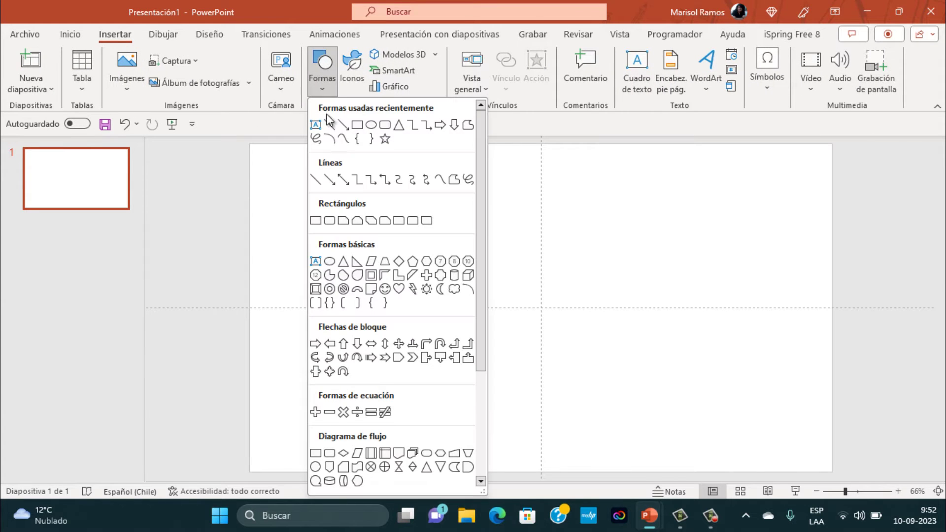
left_click(358, 126)
Draw a rectangle covering the whole slide and set its outline to Sin contorno.
left_click_drag(251, 144, 832, 472)
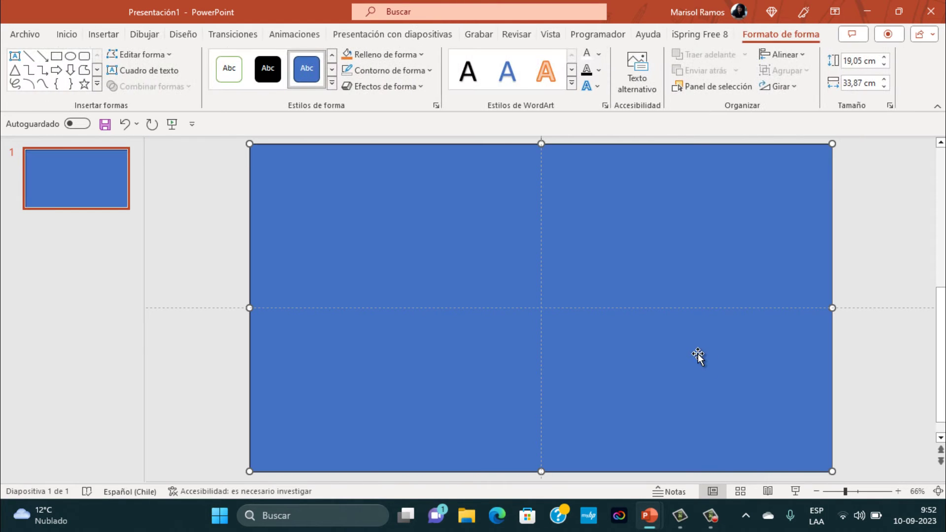
left_click(429, 72)
left_click(373, 220)
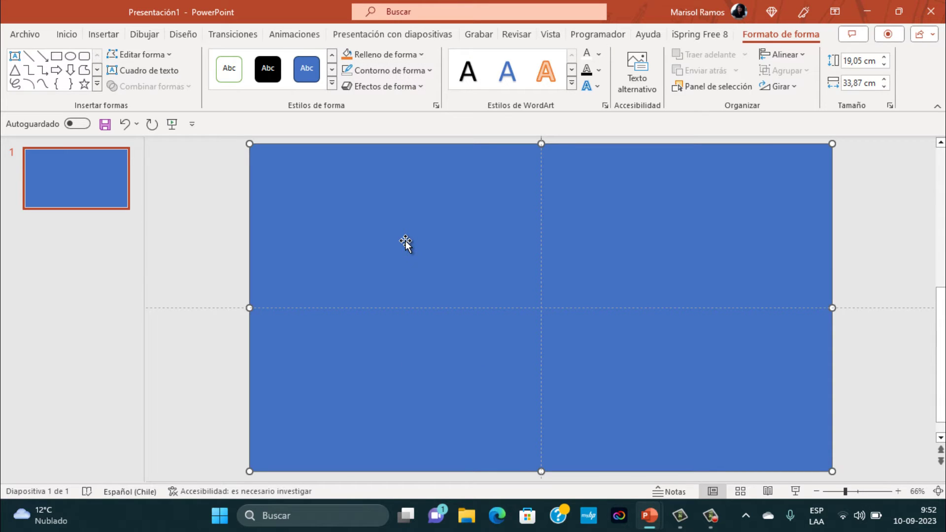
left_click(422, 55)
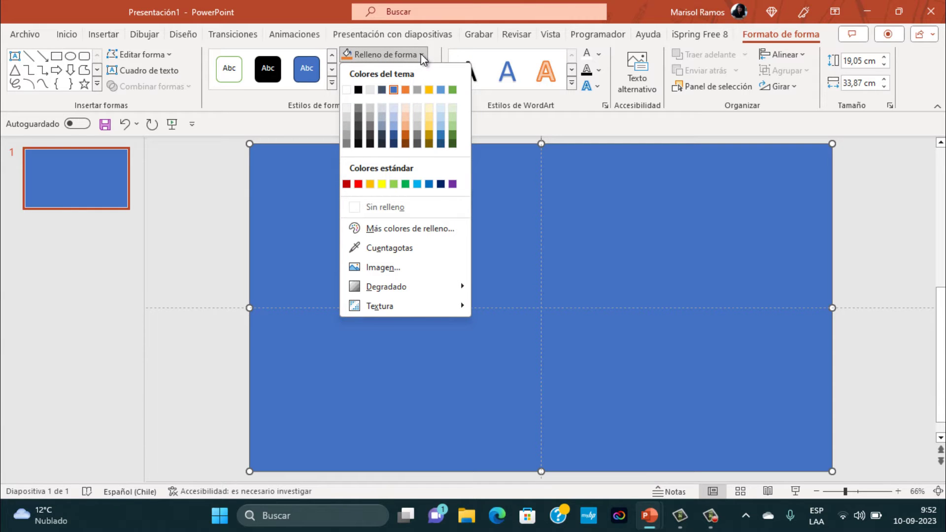
Fill the full-slide rectangle with the '1 fondo' picture from file.
left_click(367, 268)
left_click(344, 195)
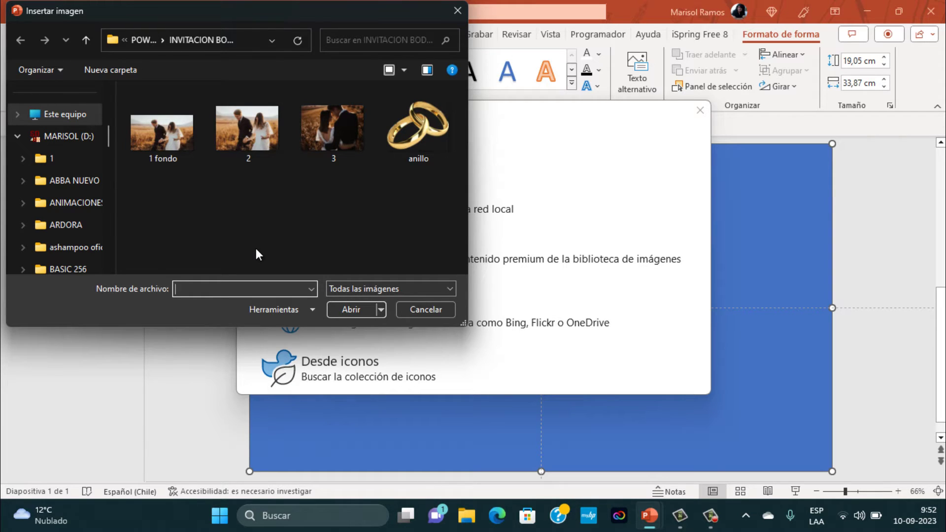
left_click(176, 145)
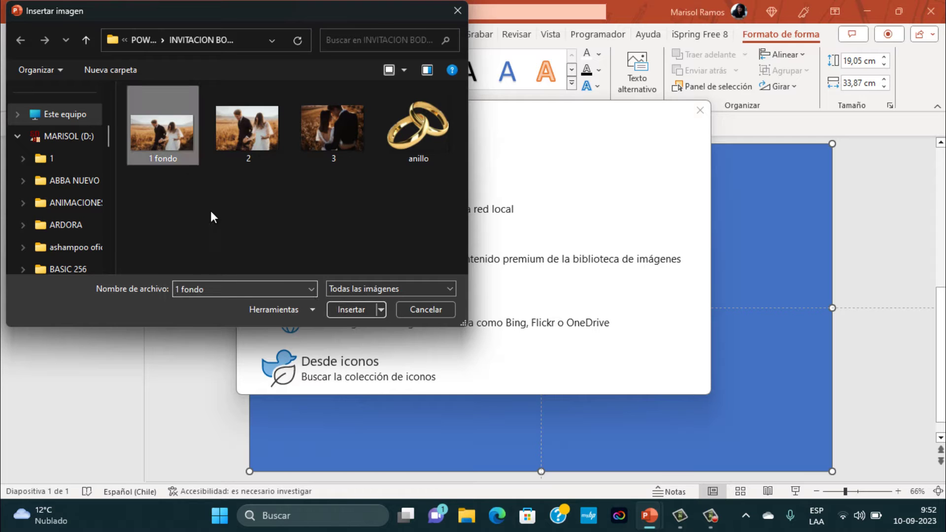
left_click(350, 309)
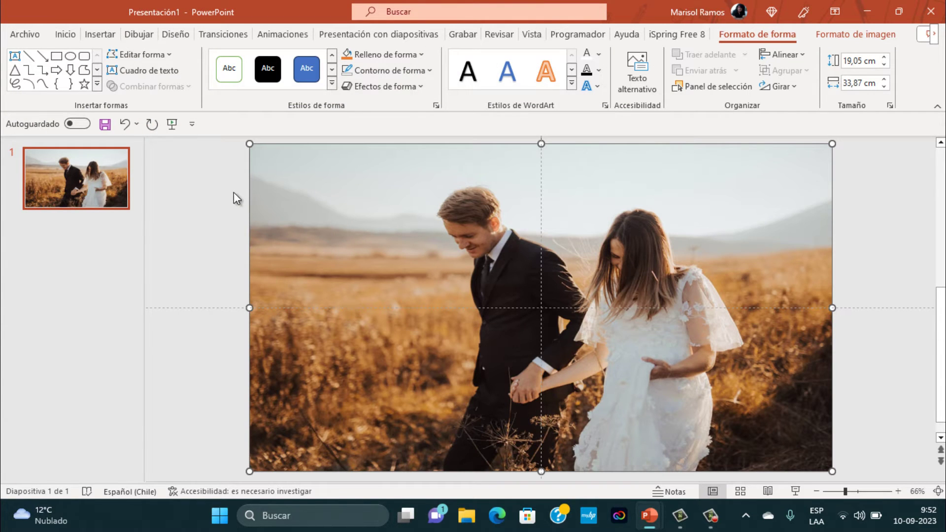
left_click(234, 192)
left_click(312, 203)
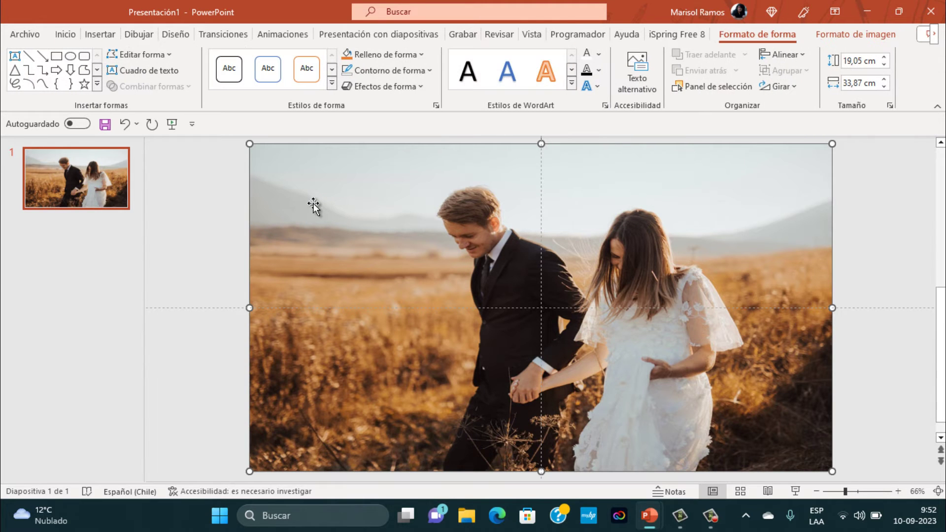
Insert the picture '2' from this device onto the slide.
left_click(102, 34)
left_click(123, 89)
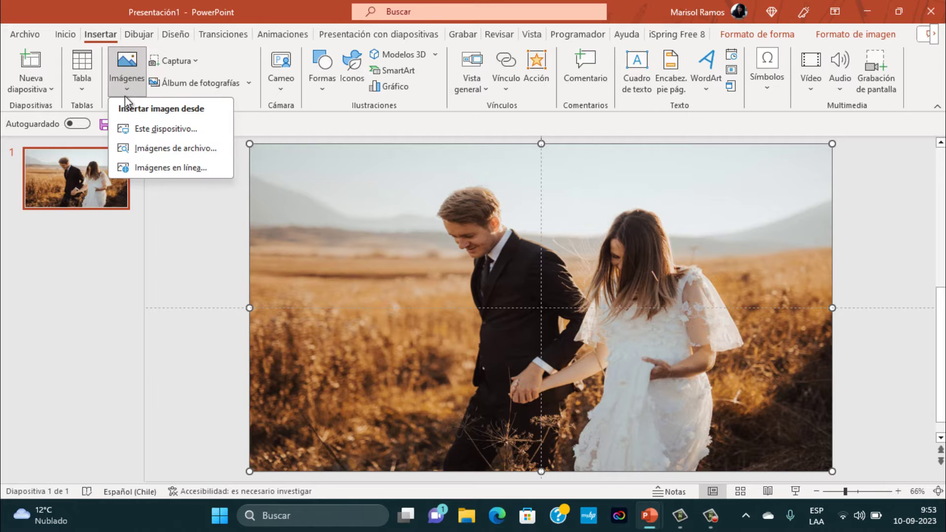
left_click(141, 127)
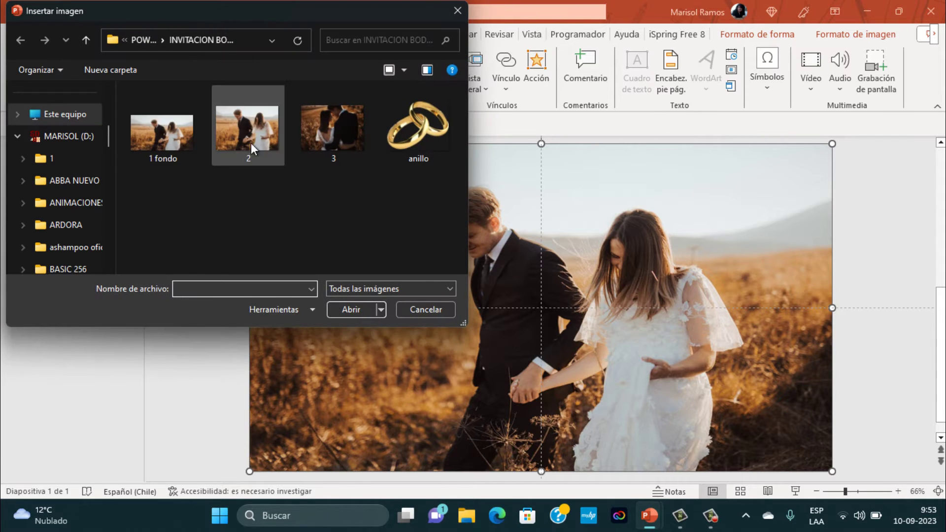
left_click(251, 135)
left_click(353, 309)
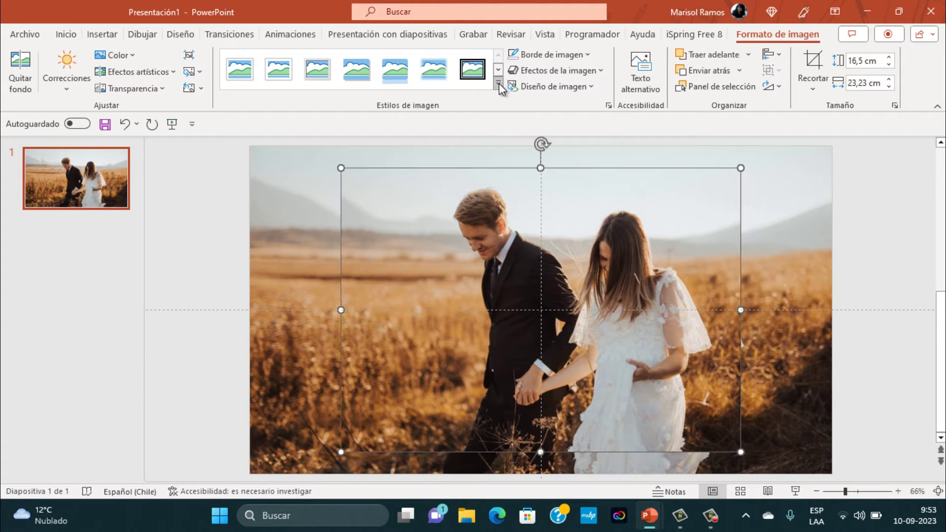
Apply the thin white-frame picture style to the centred couple photo.
left_click(498, 83)
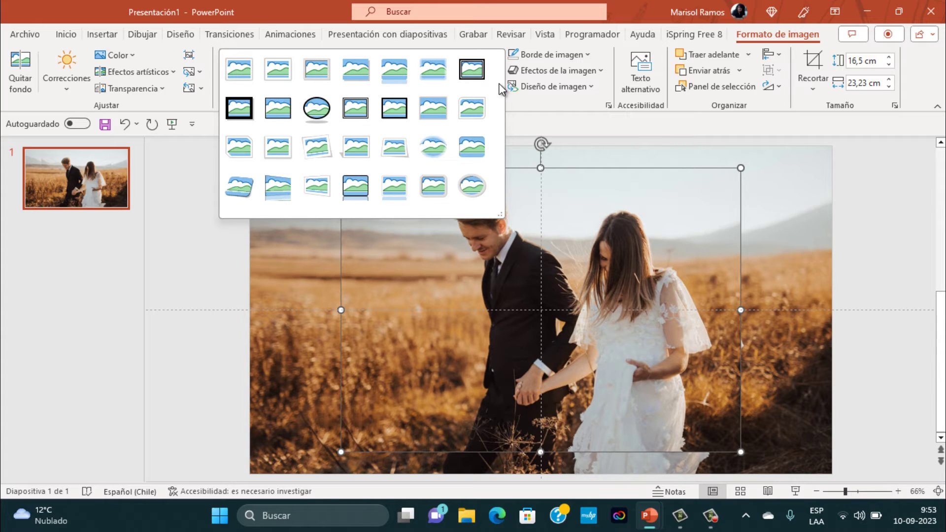
left_click(236, 73)
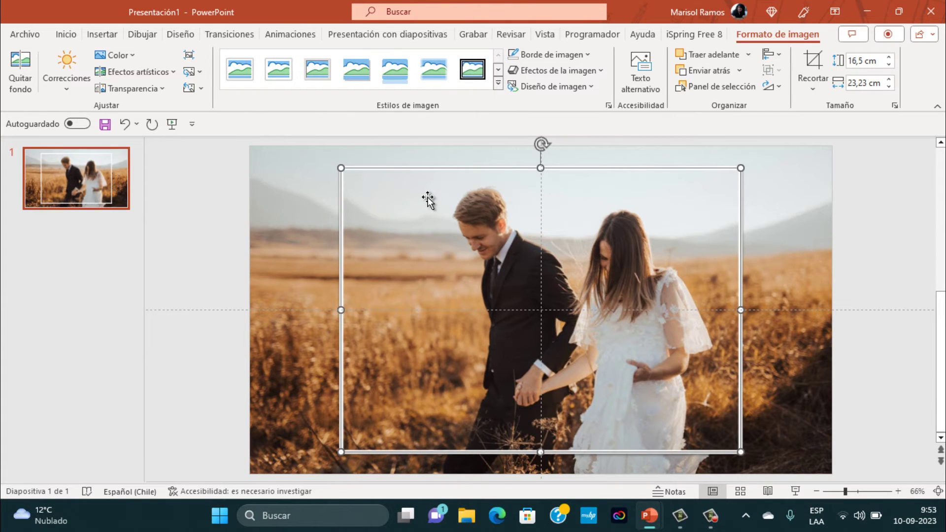
right_click(466, 201)
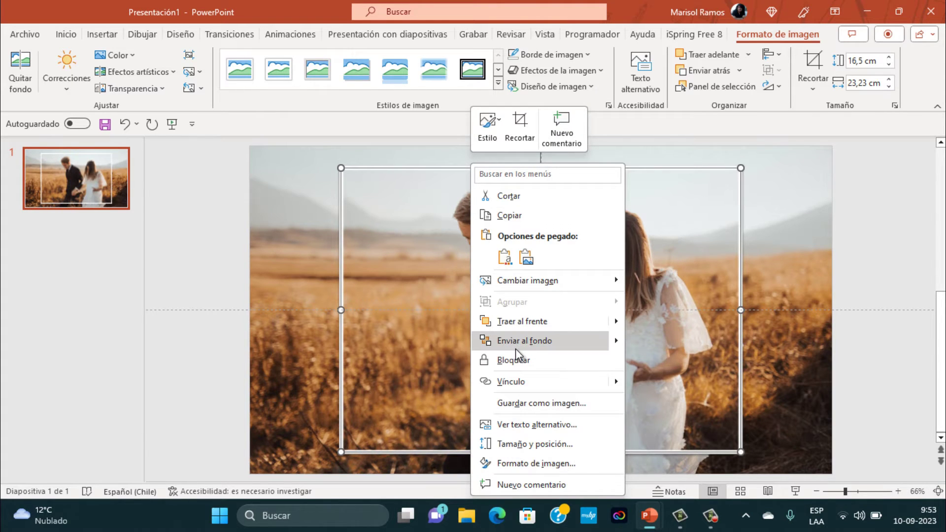
Give the framed photo an Exterior abajo derecha shadow with 10 pt distance.
left_click(492, 463)
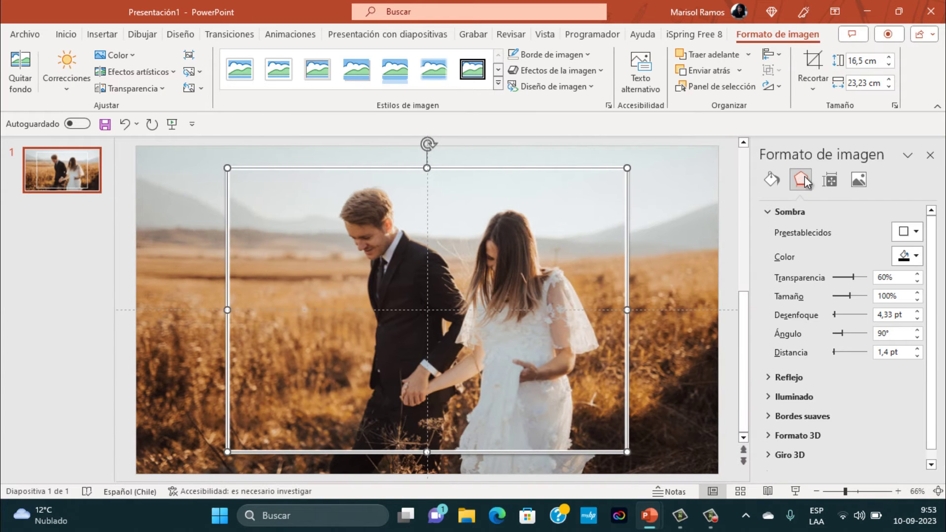
left_click(916, 232)
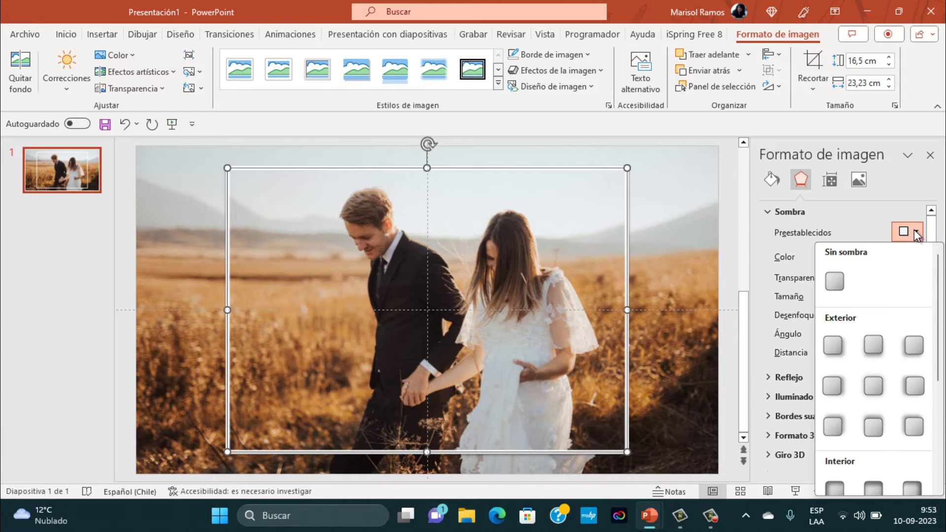
left_click(833, 347)
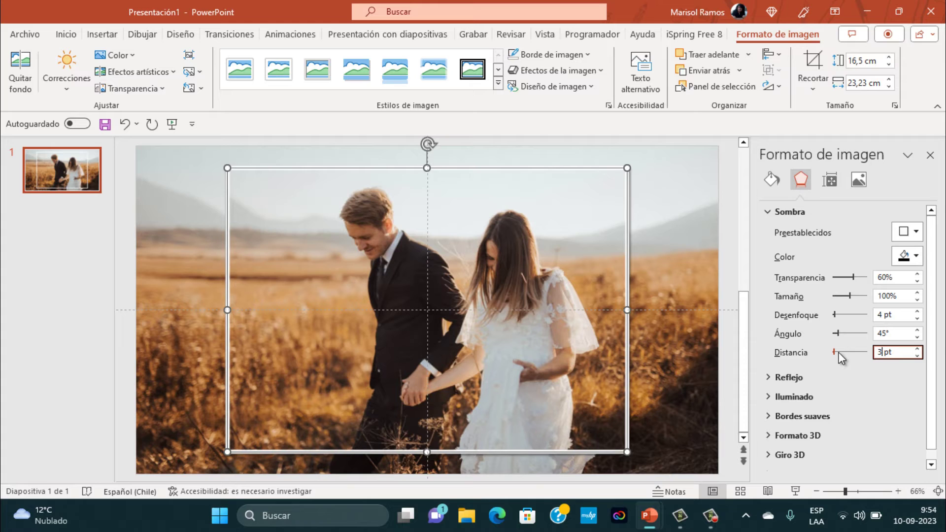
key("BackSpace")
type("10")
key("Return")
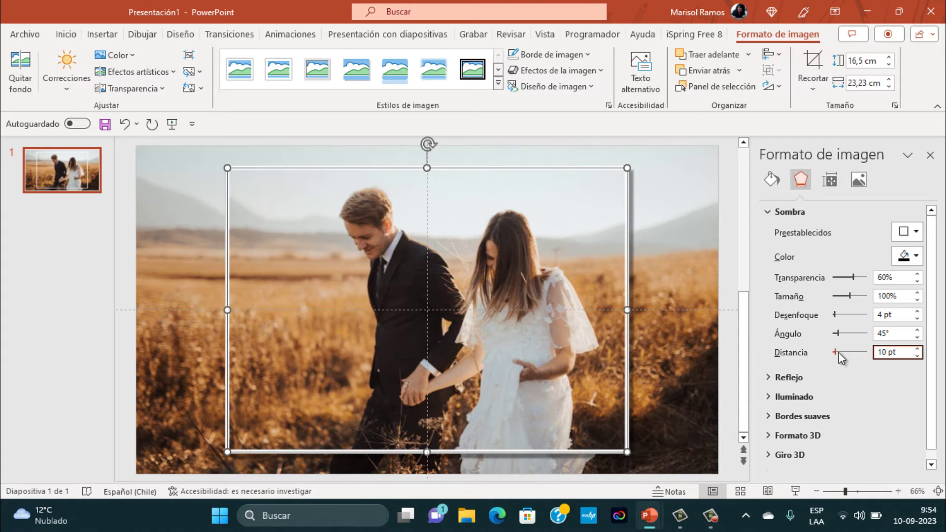
left_click(708, 248)
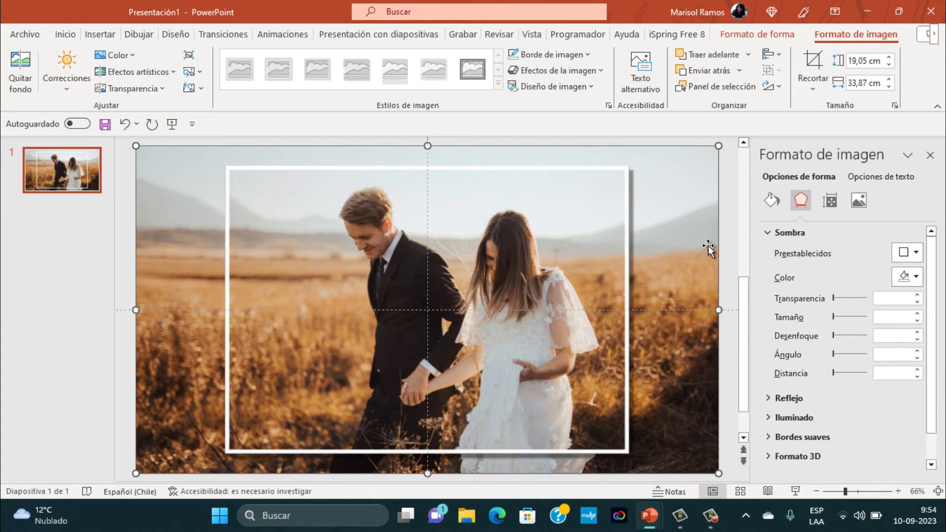
left_click(730, 233)
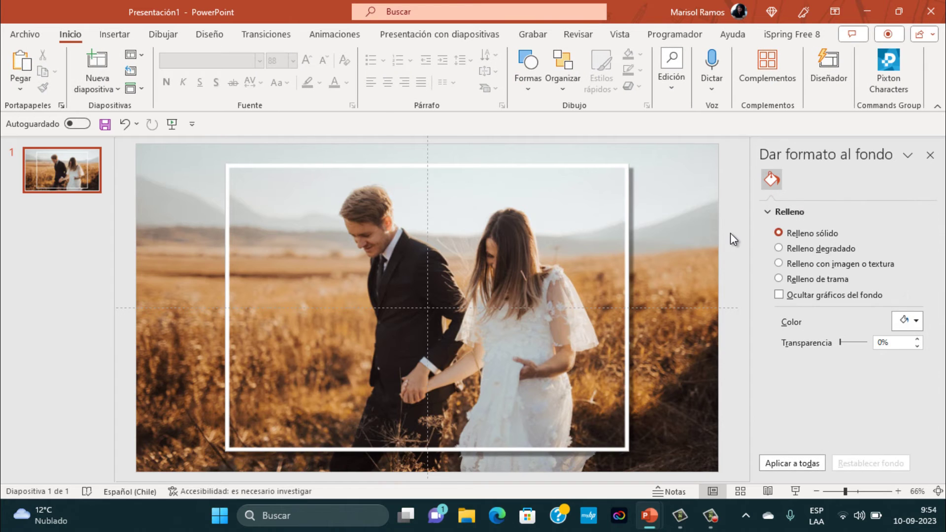
Draw a text box at the lower left and type the title 'Nuestra Boda'.
left_click(102, 30)
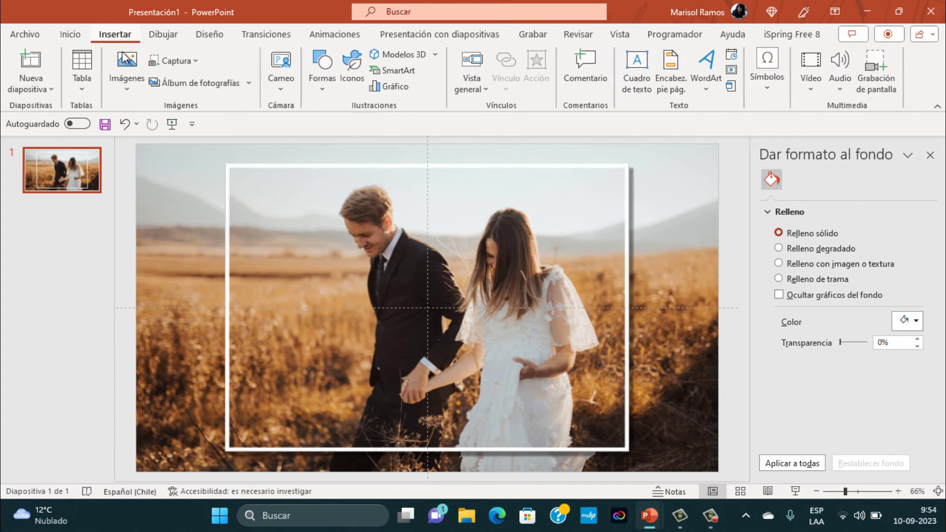
left_click(641, 68)
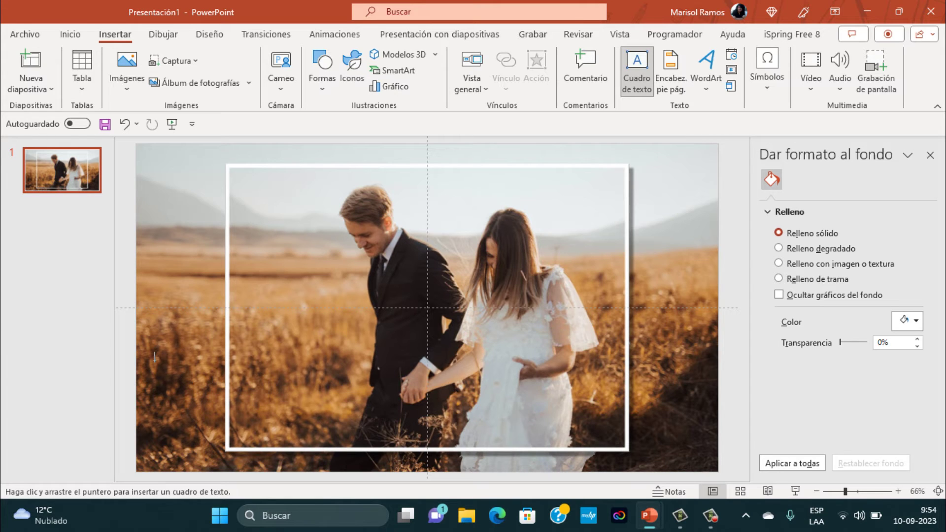
left_click_drag(154, 360, 321, 390)
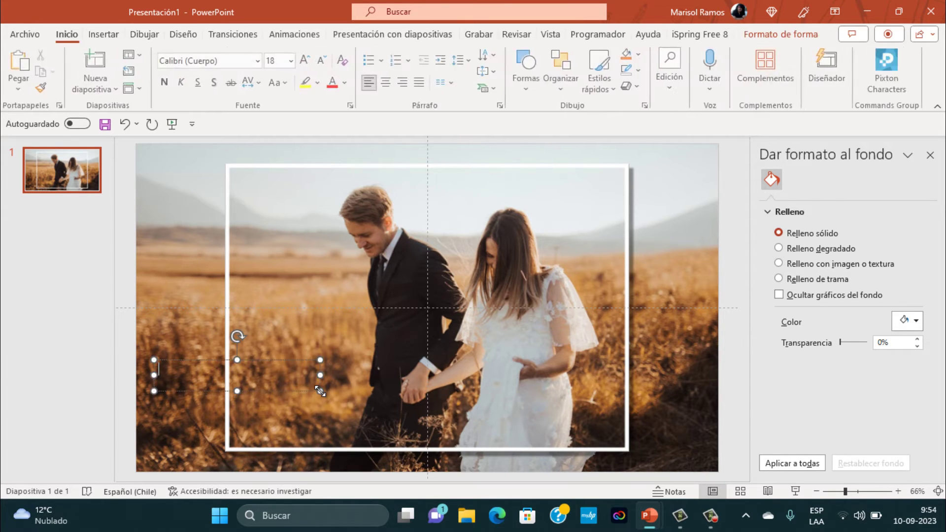
type("N")
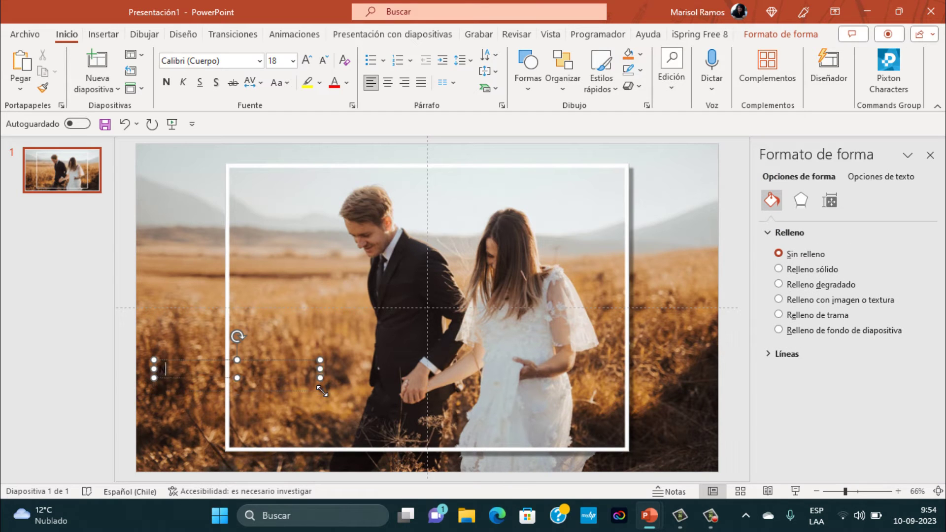
type("uestr")
type("a Boda")
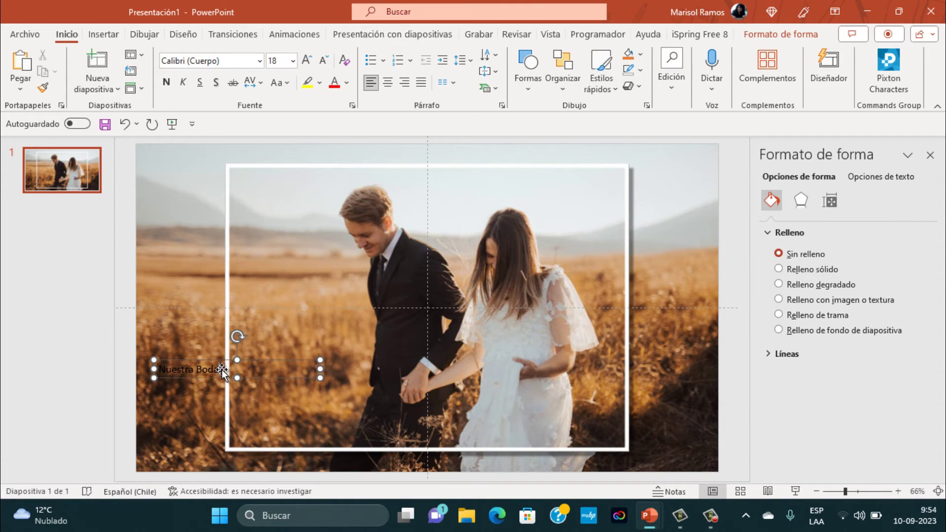
left_click_drag(220, 370, 162, 369)
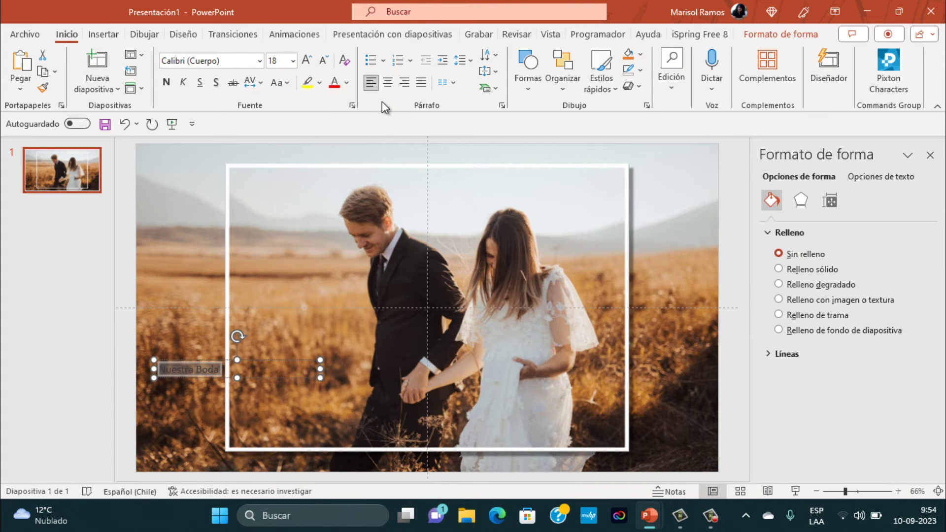
Centre and bold the title and set its font to Gabriola.
left_click(389, 82)
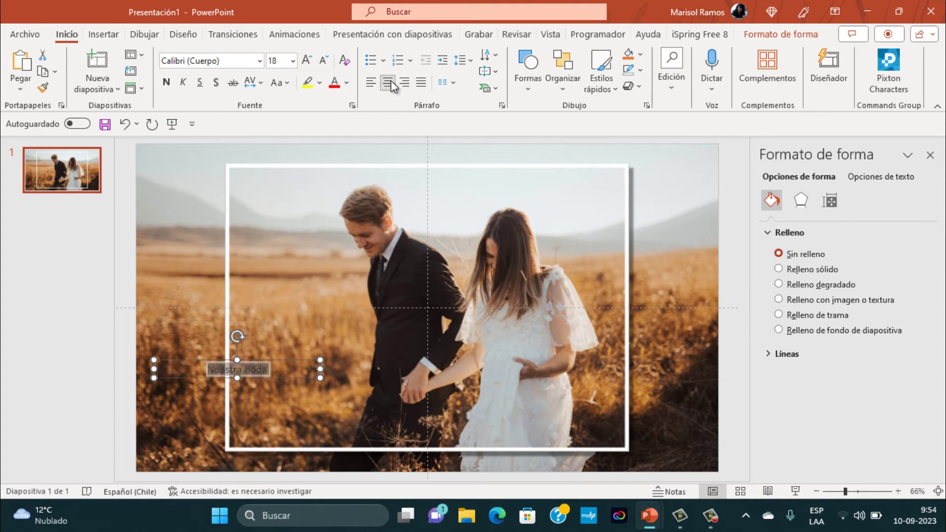
left_click(166, 82)
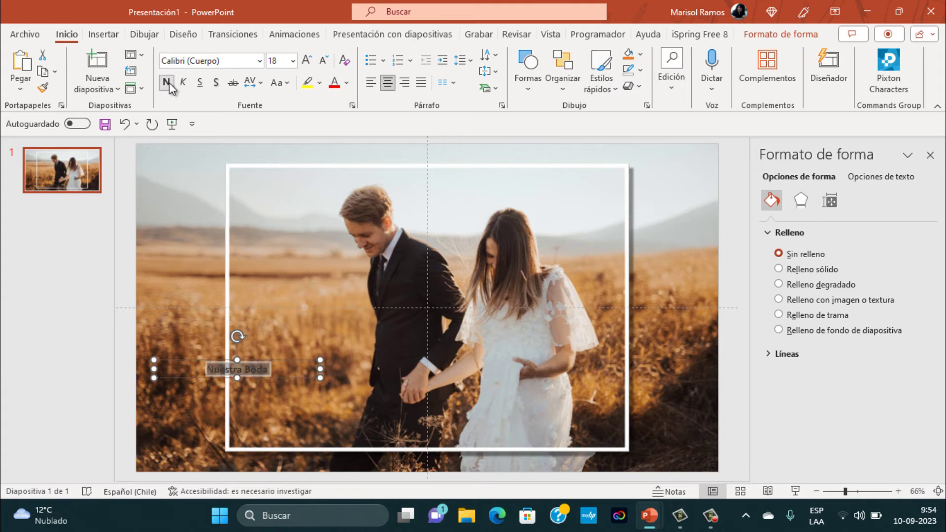
left_click(236, 61)
type("Gabriola")
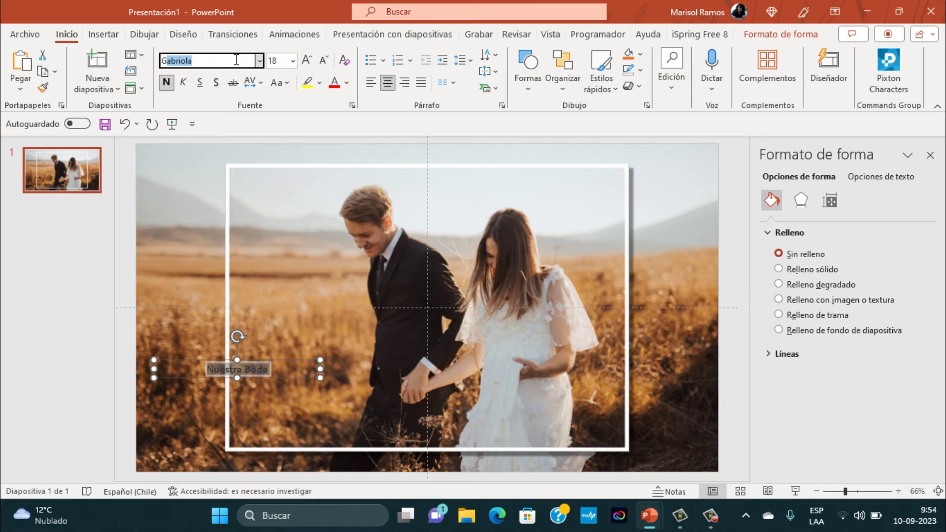
key("Return")
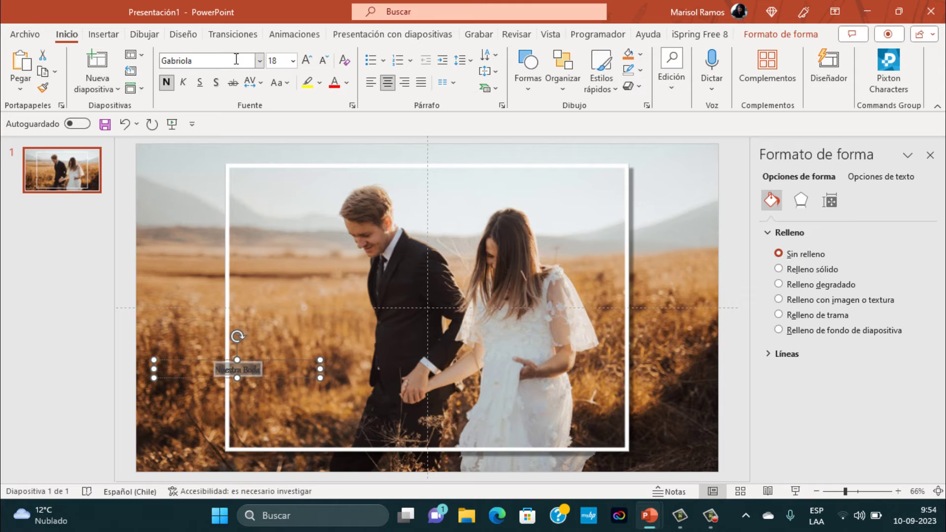
Enlarge the title's font size step by step up to 88 pt.
left_click(307, 60)
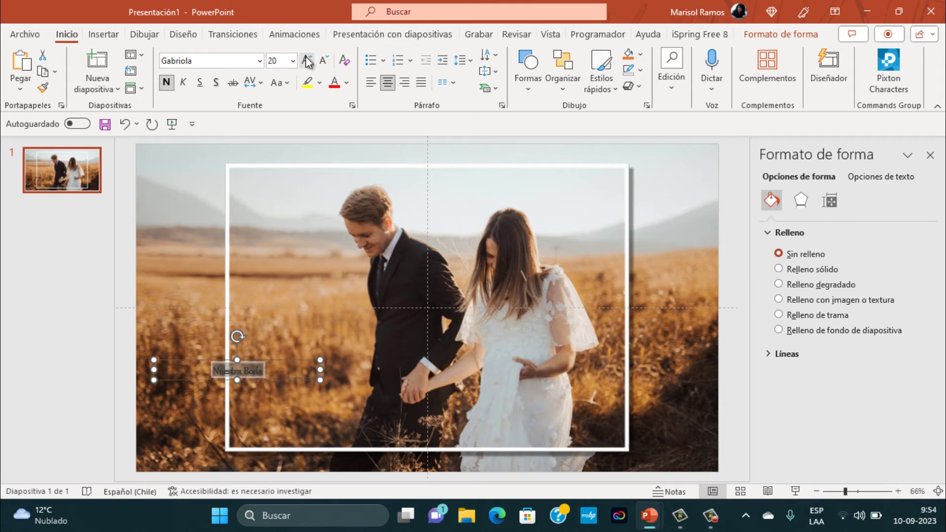
left_click(307, 60)
left_click(307, 60)
left_click(307, 61)
left_click(307, 60)
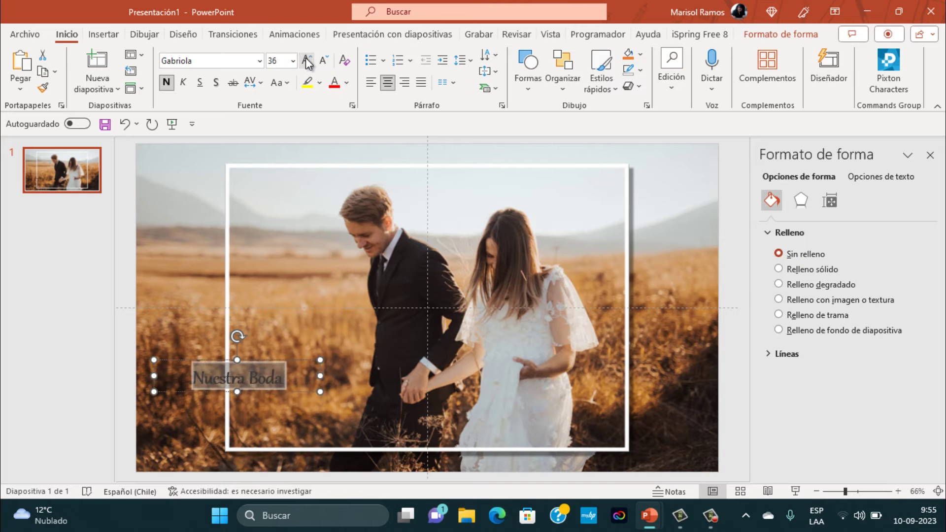
left_click(307, 60)
left_click(307, 60)
left_click(307, 60)
left_click(307, 60)
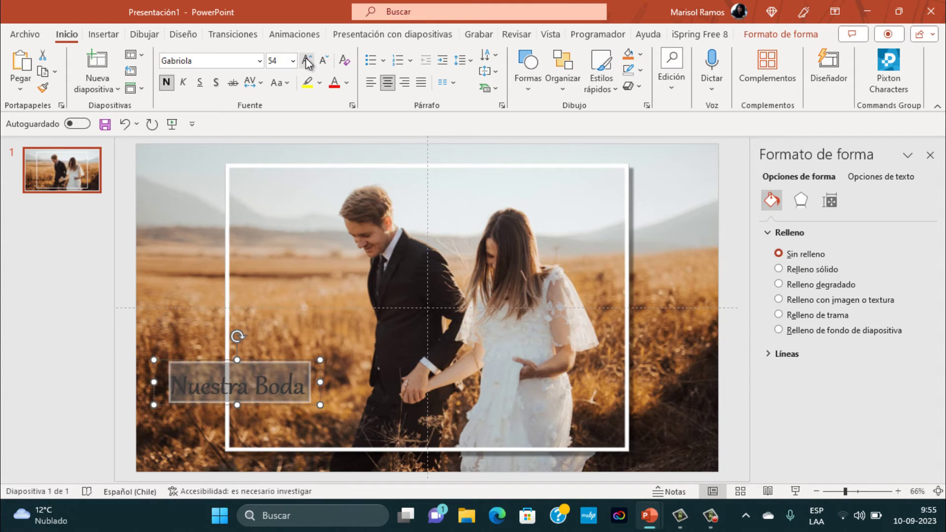
left_click(307, 60)
left_click(307, 60)
left_click(307, 60)
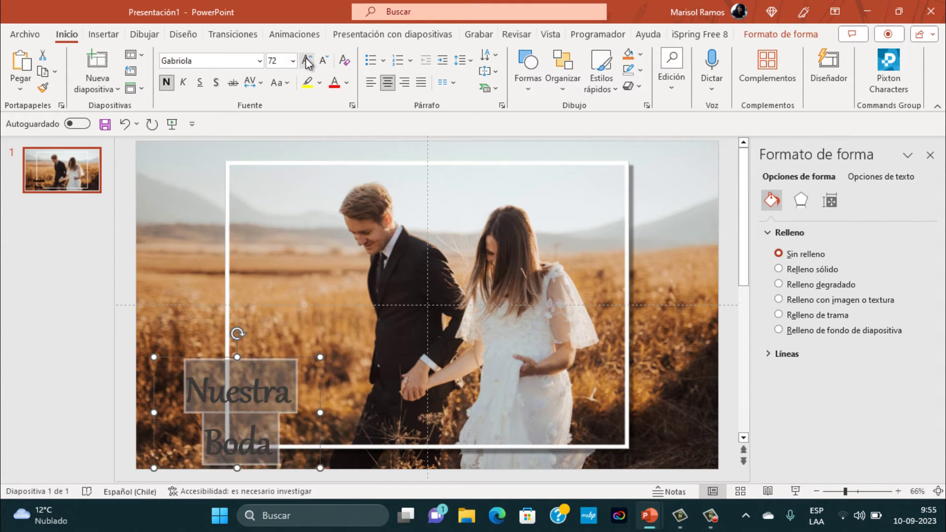
left_click(307, 60)
left_click(307, 60)
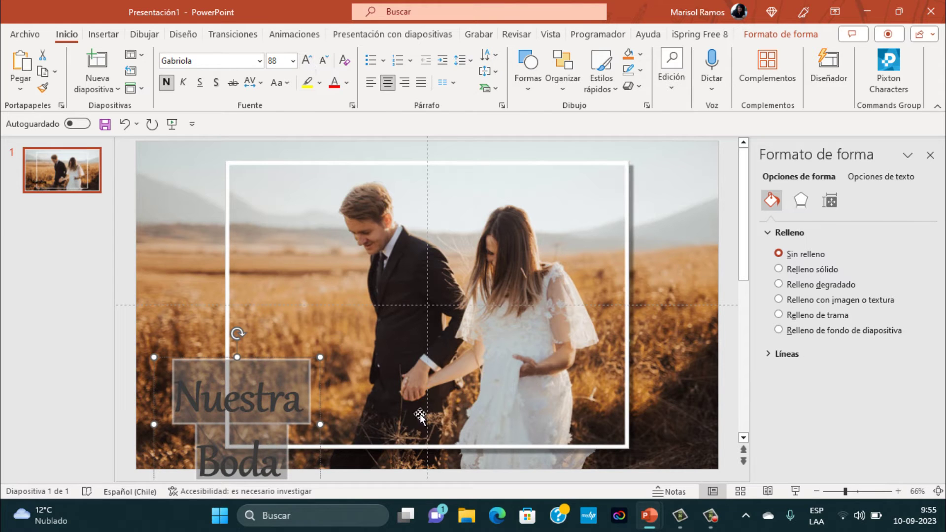
Widen the title box to one line and place it at the lower left over the photo.
left_click_drag(320, 424, 412, 423)
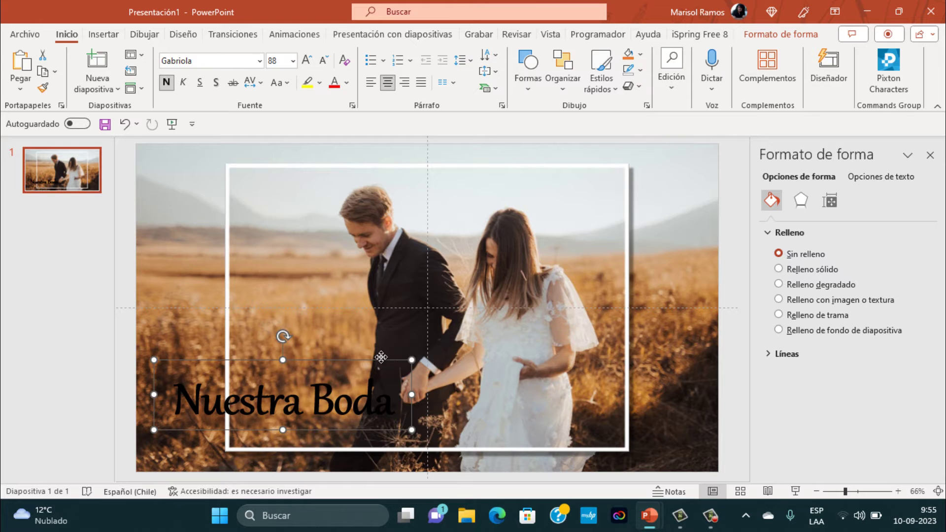
left_click_drag(381, 357, 362, 323)
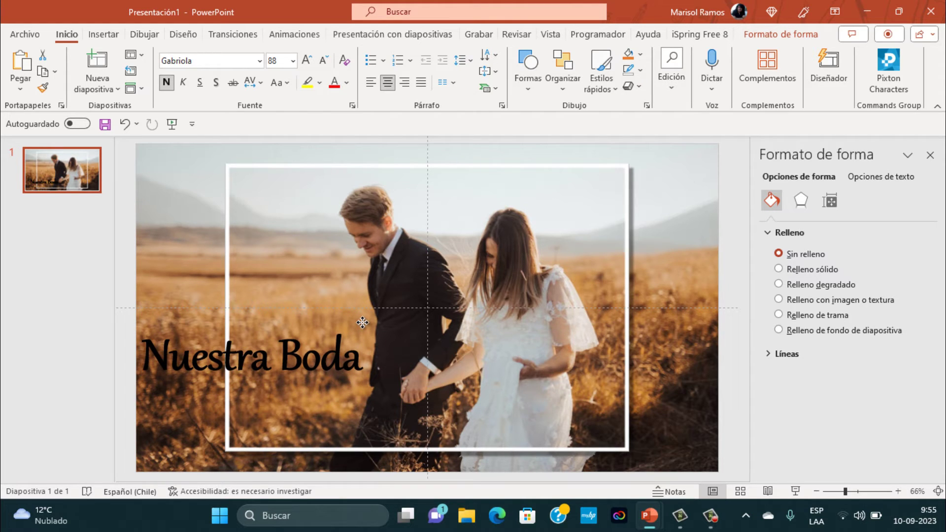
left_click_drag(363, 323, 363, 333)
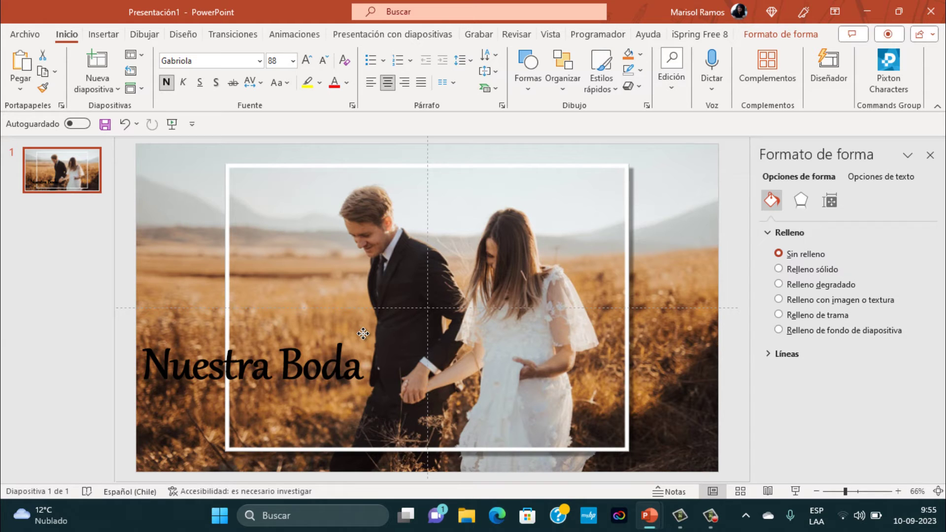
left_click_drag(363, 333, 363, 334)
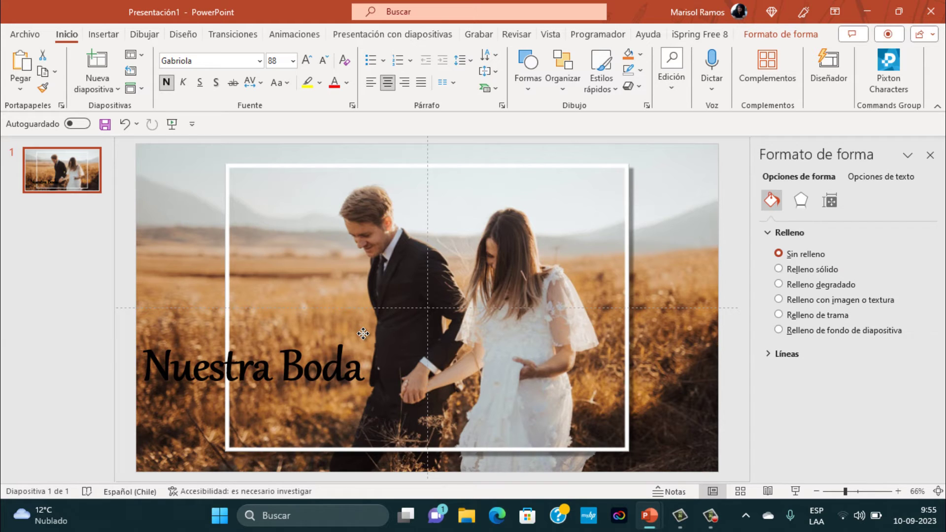
left_click_drag(363, 334, 364, 335)
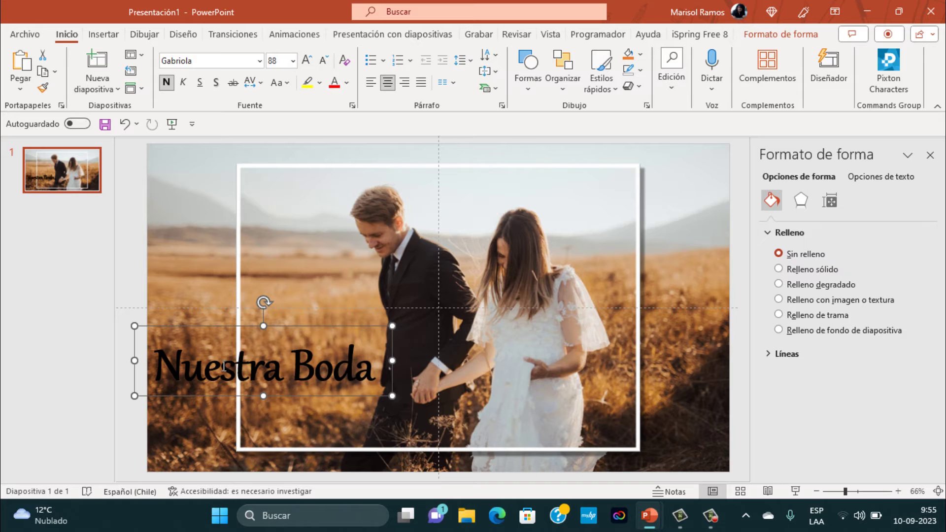
left_click_drag(155, 365, 366, 372)
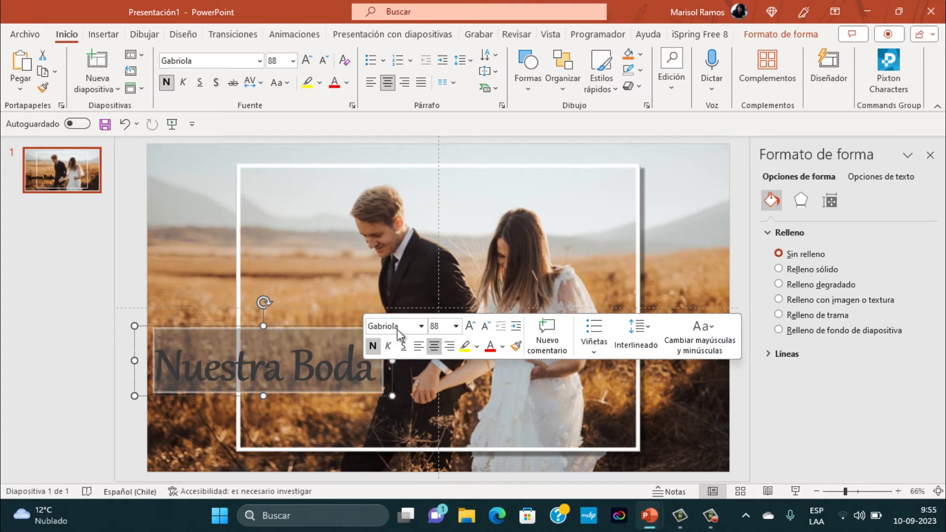
Set the Nuestra Boda title's text fill to white.
left_click(765, 35)
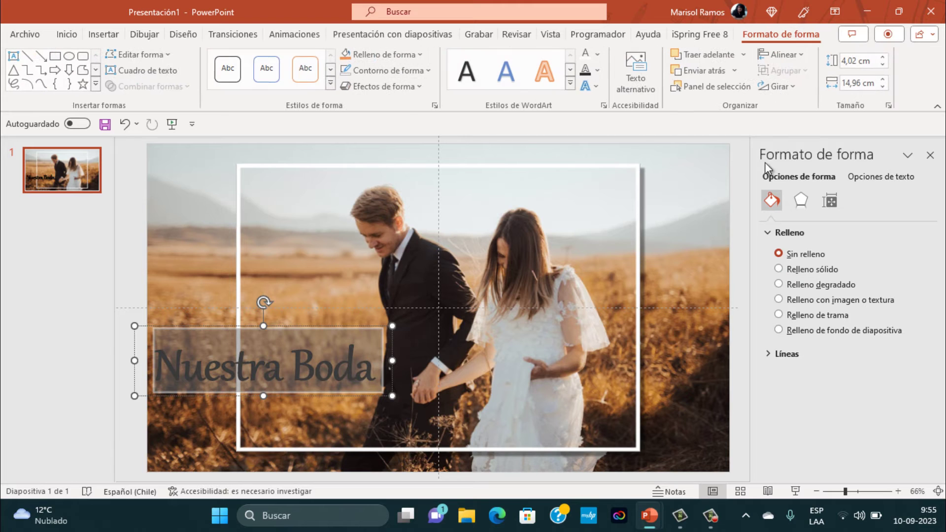
left_click(599, 55)
left_click(588, 91)
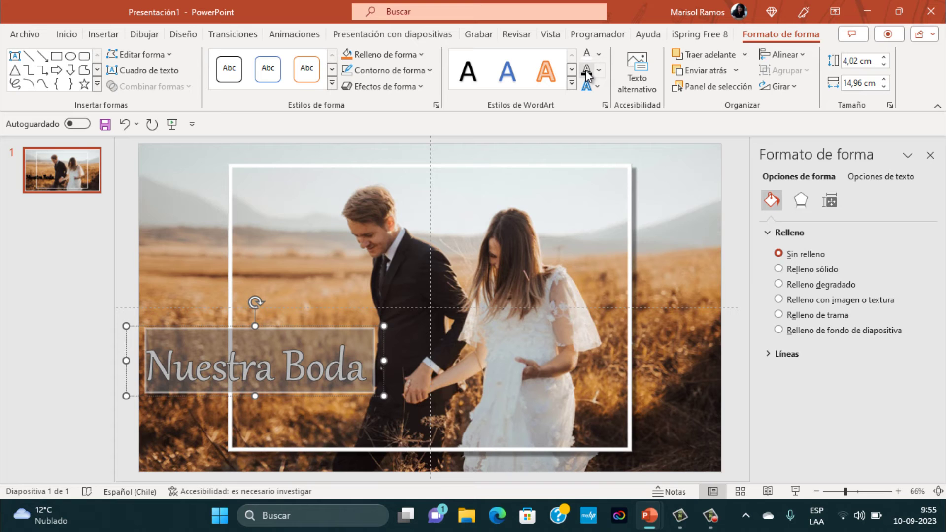
Give the title a 'Reflejo fuerte: sin separación' reflection and deselect it.
left_click(595, 85)
mouse_move(628, 141)
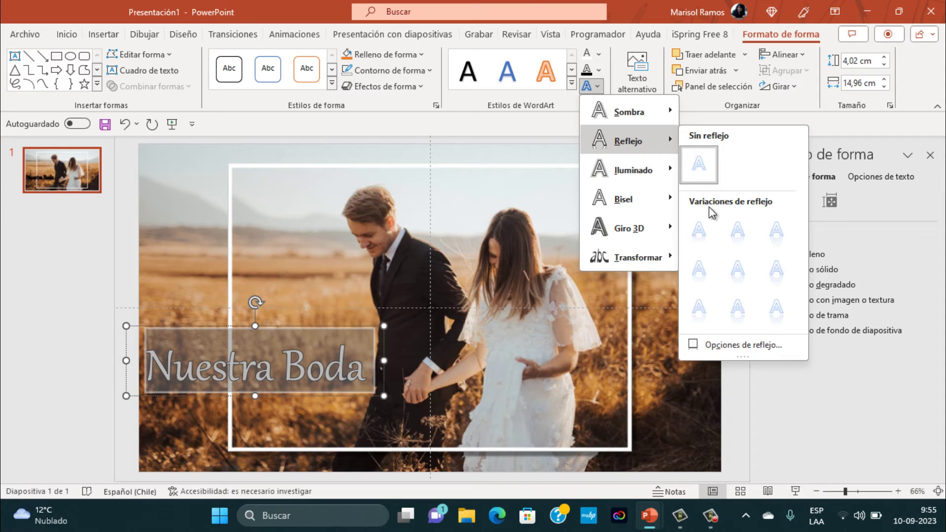
left_click(697, 235)
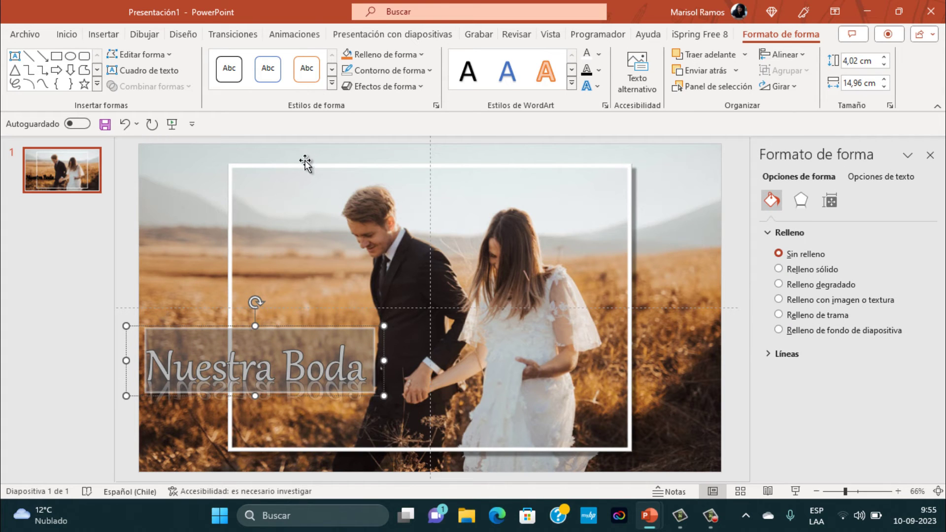
left_click(290, 141)
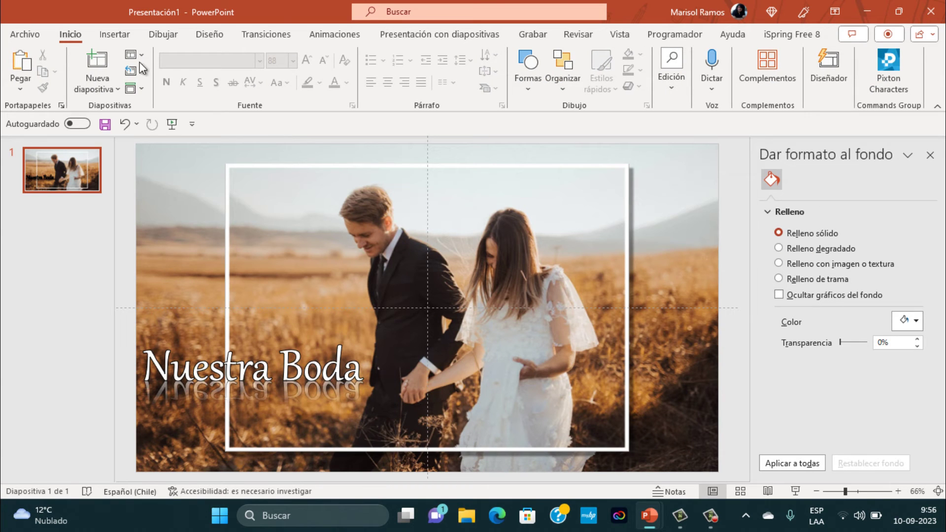
Insert the 'anillo' gold rings image from this device onto the slide.
left_click(114, 34)
left_click(124, 84)
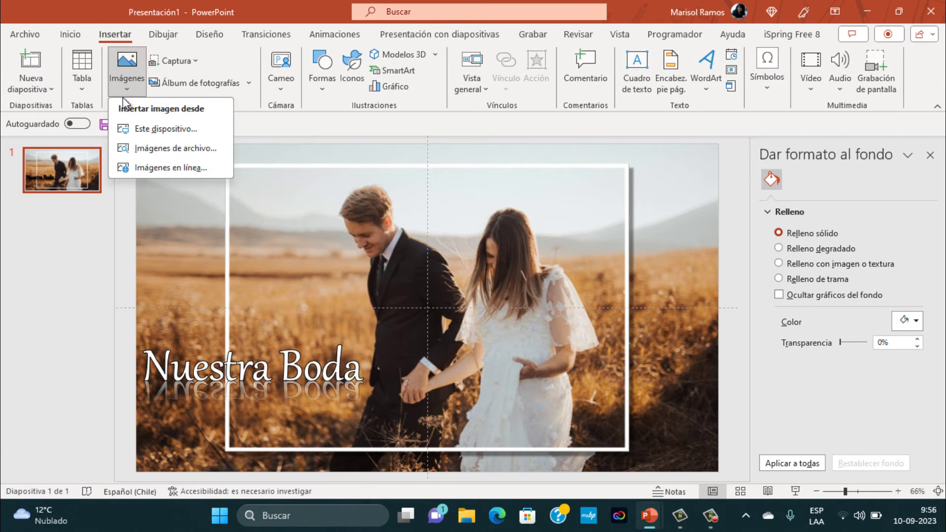
left_click(147, 125)
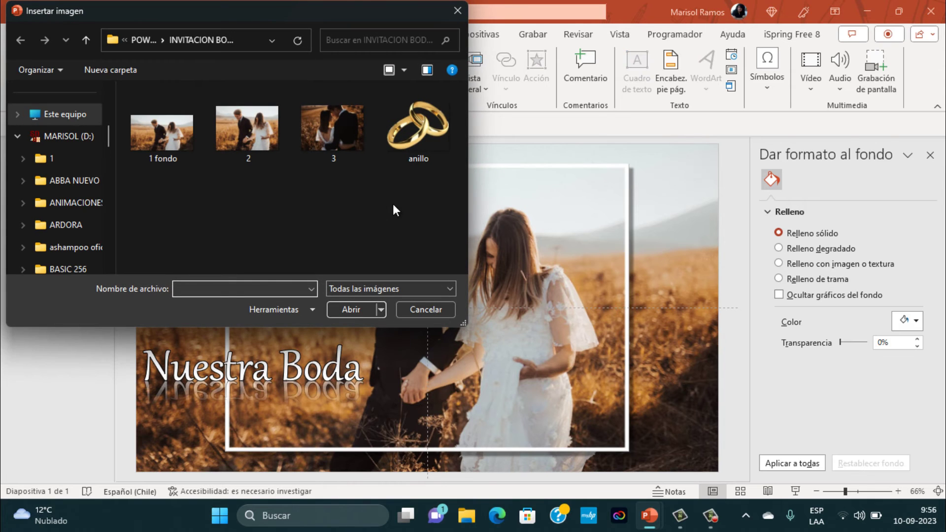
left_click(414, 130)
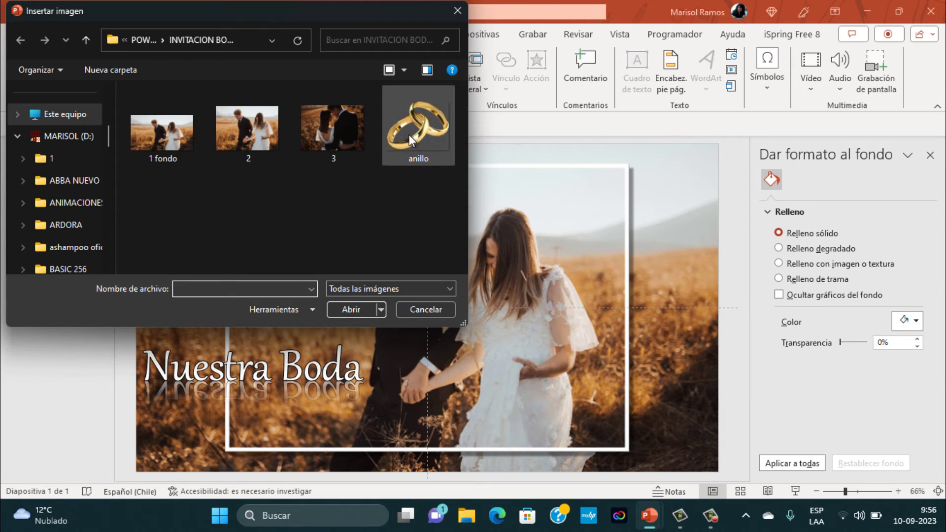
left_click(345, 308)
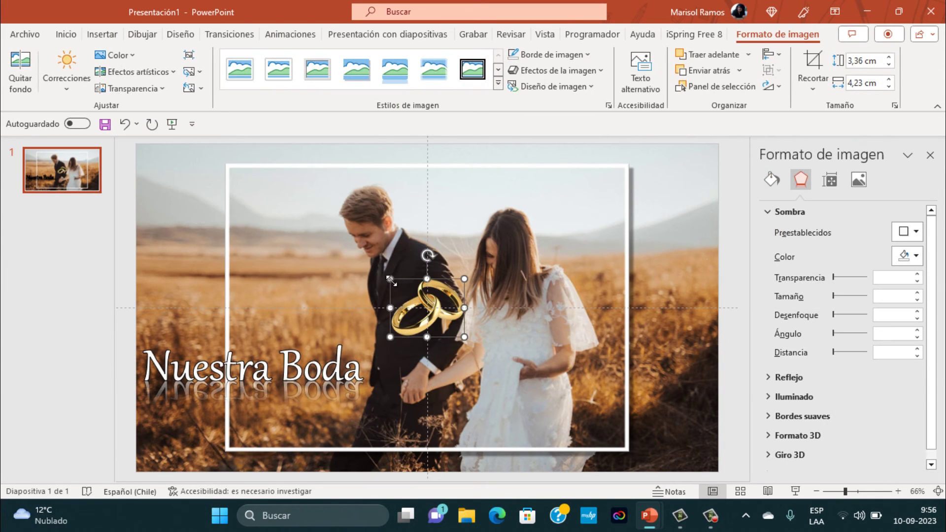
Resize the rings to about 4,86 × 6,13 cm and place them just under the title.
left_click_drag(389, 279, 353, 249)
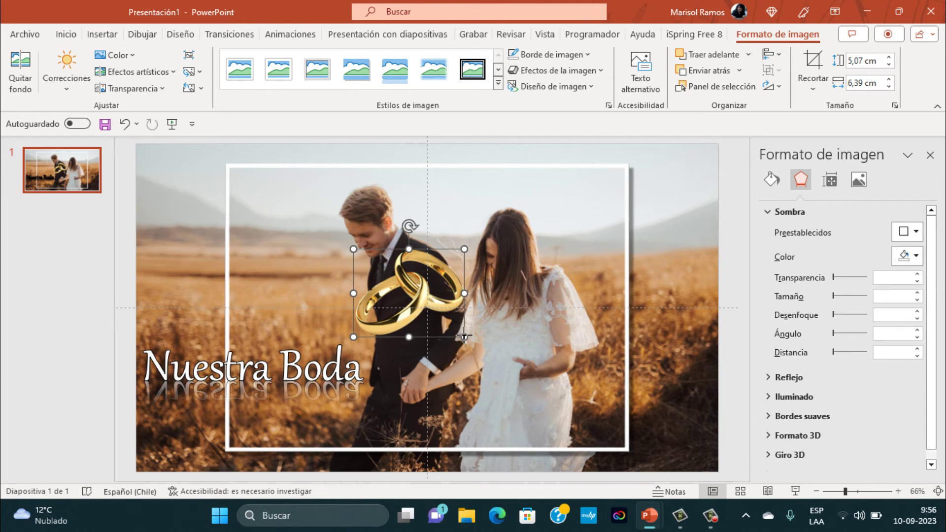
left_click_drag(465, 337, 484, 351)
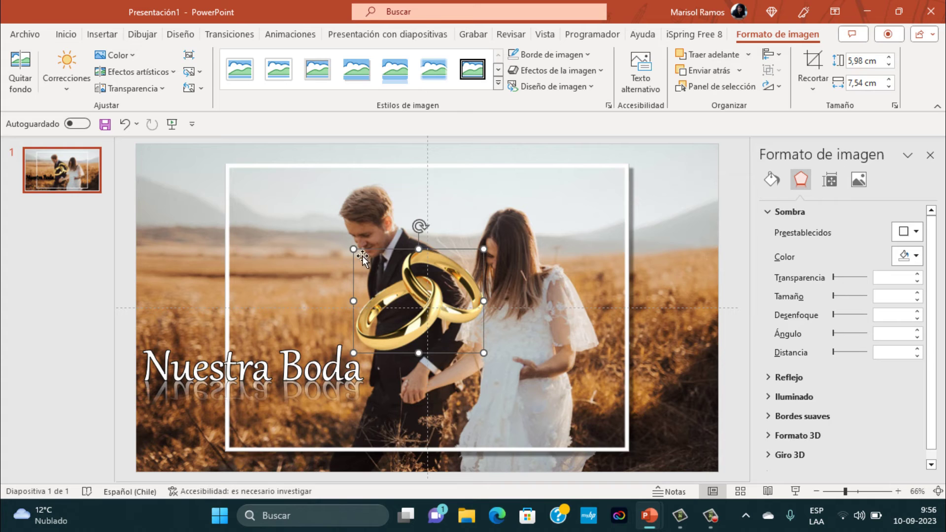
left_click_drag(353, 249, 362, 256)
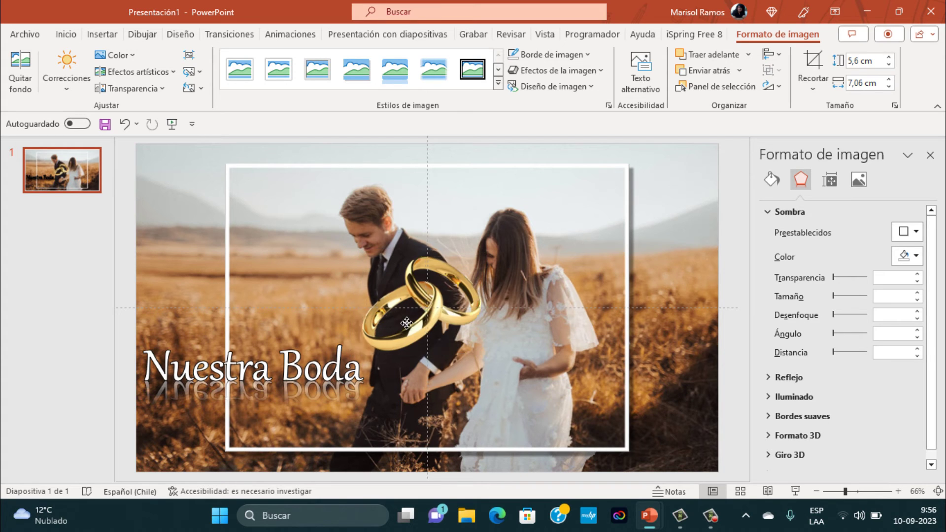
mouse_move(428, 305)
left_mouse_down()
mouse_move(360, 381)
mouse_move(358, 419)
left_mouse_up()
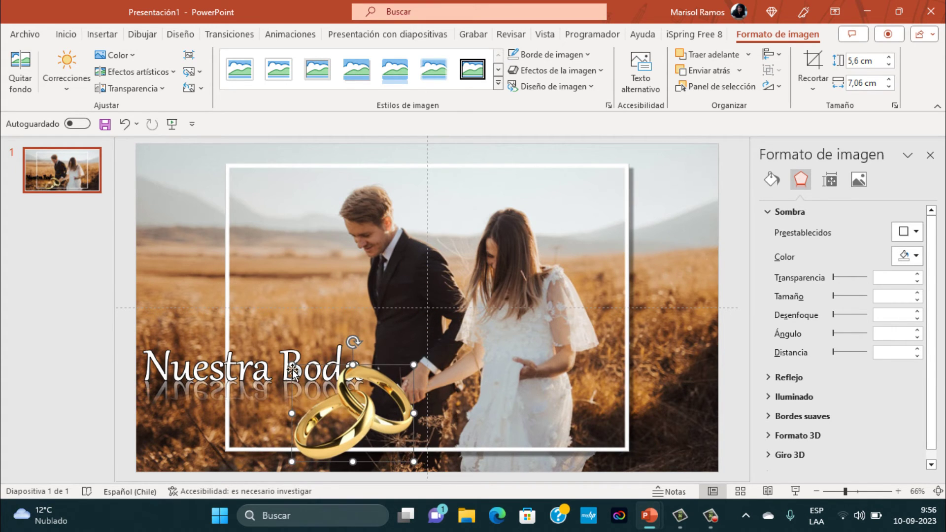
left_click_drag(292, 364, 308, 377)
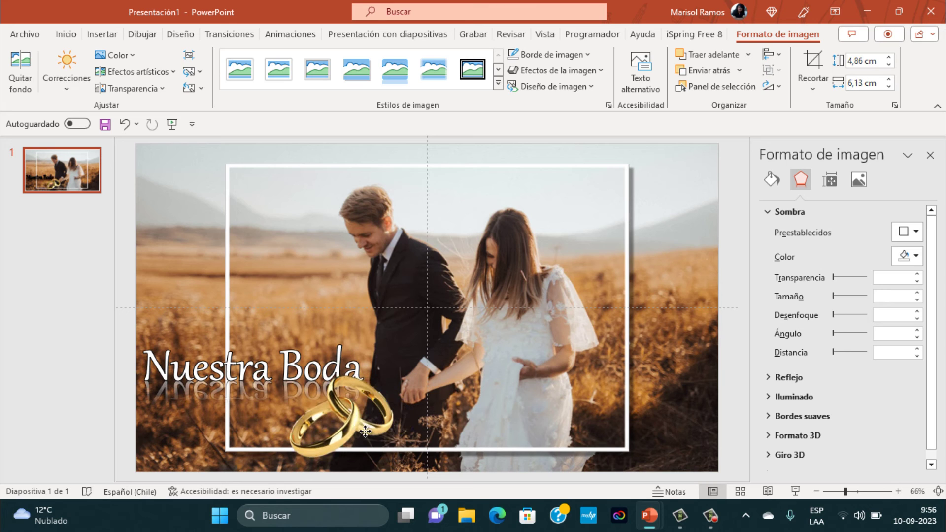
left_click_drag(390, 435, 353, 437)
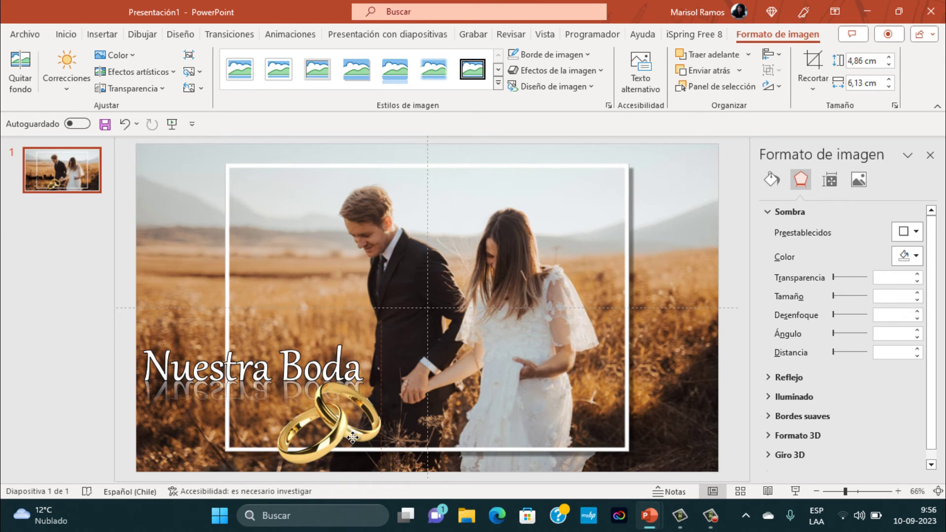
left_click_drag(353, 438, 351, 438)
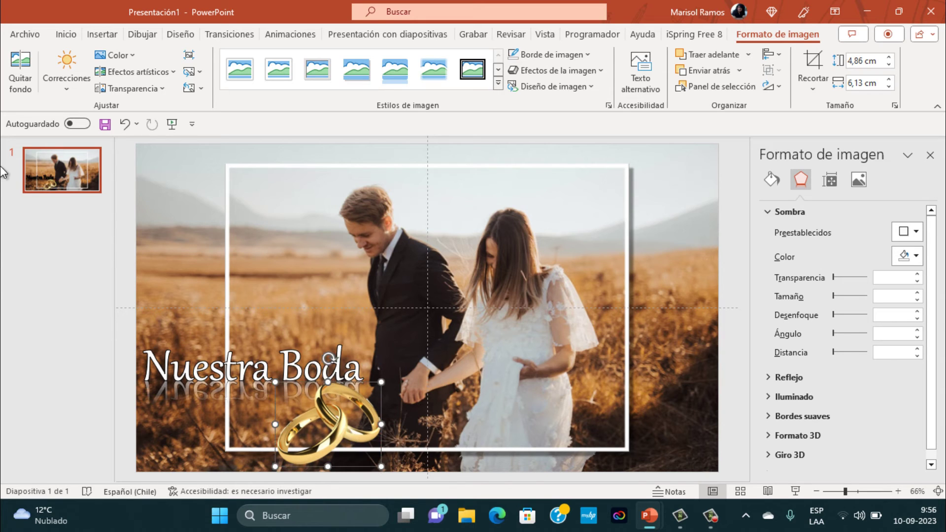
Duplicate slide 1 with Duplicar diapositiva and select the Nuestra Boda title on the copy.
right_click(45, 164)
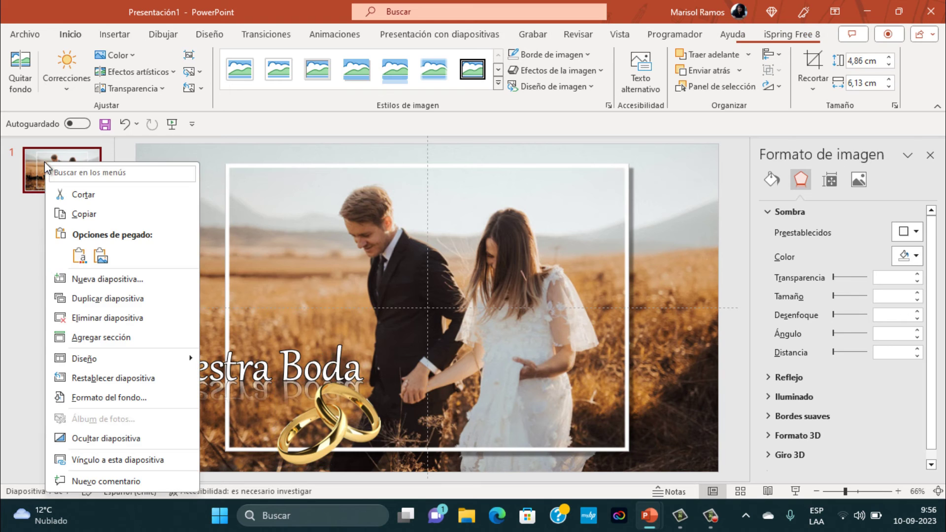
left_click(67, 296)
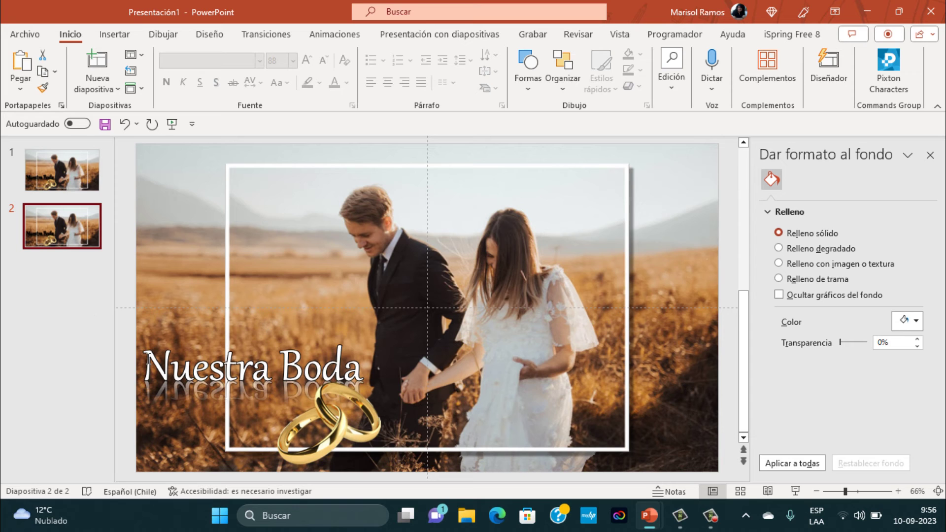
mouse_move(147, 357)
left_mouse_down()
mouse_move(374, 367)
mouse_move(371, 383)
left_mouse_up()
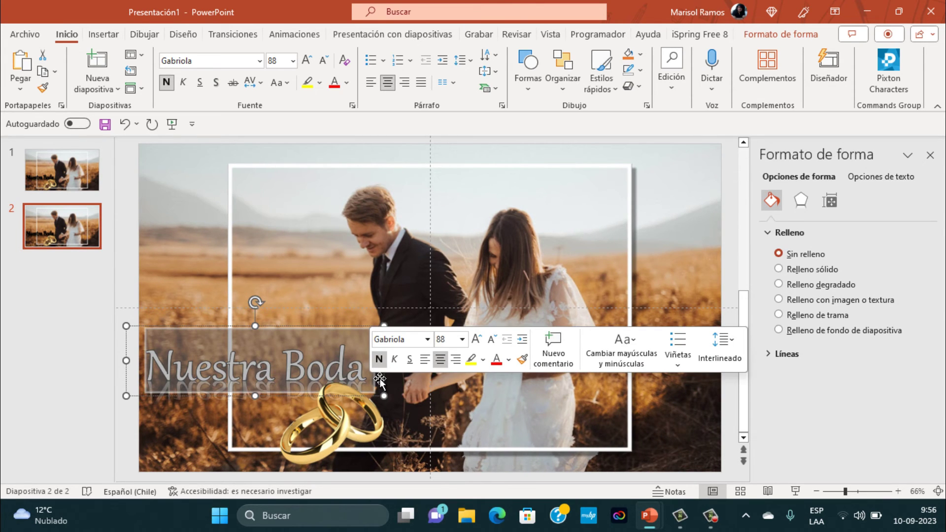
Replace the Nuestra Boda title on slide 2 with the couple's names.
key("Delete")
type("A")
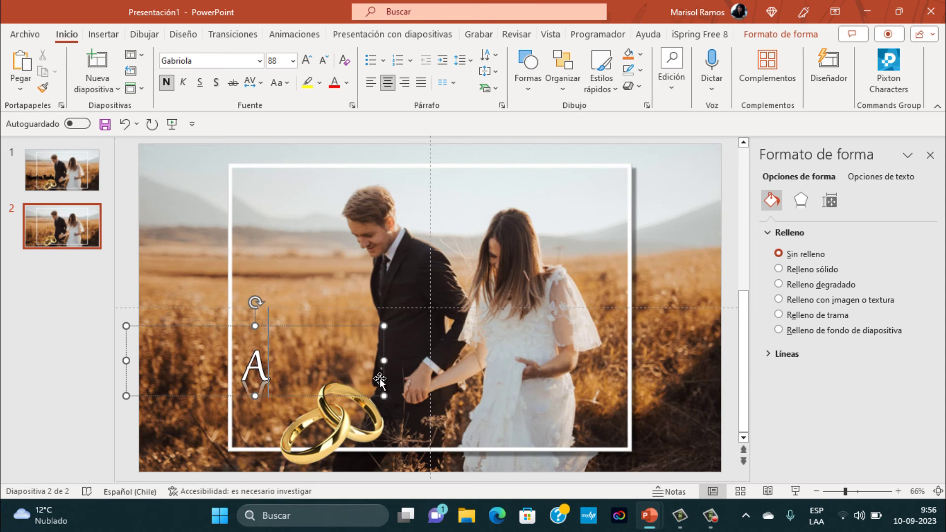
type("na")
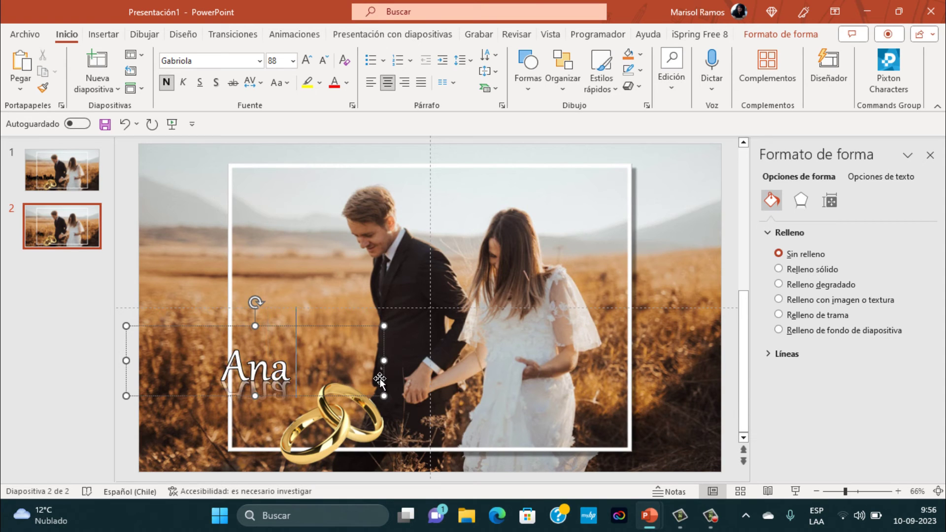
type(" y")
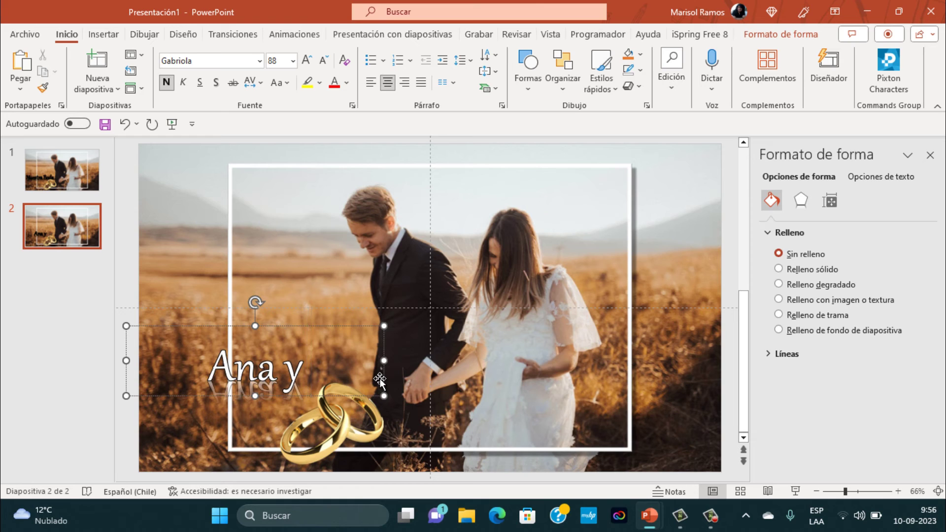
type(" Lui")
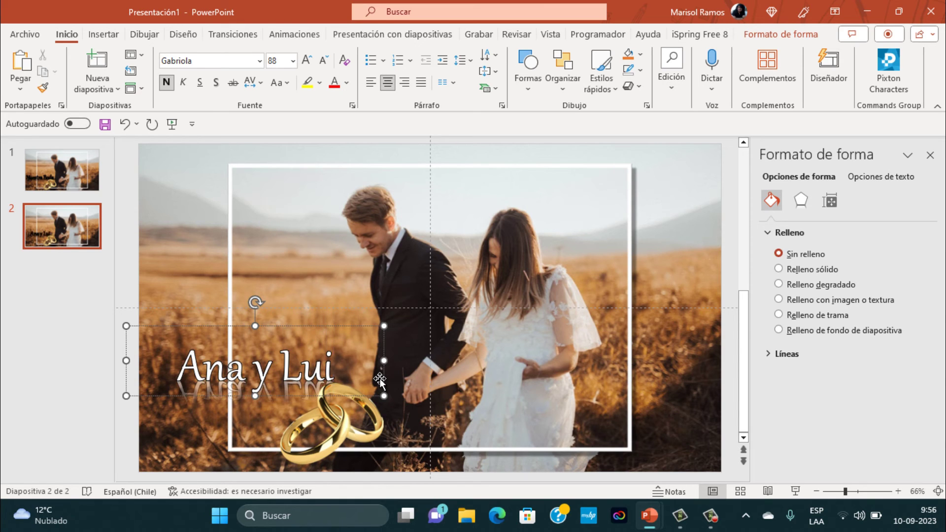
type("s")
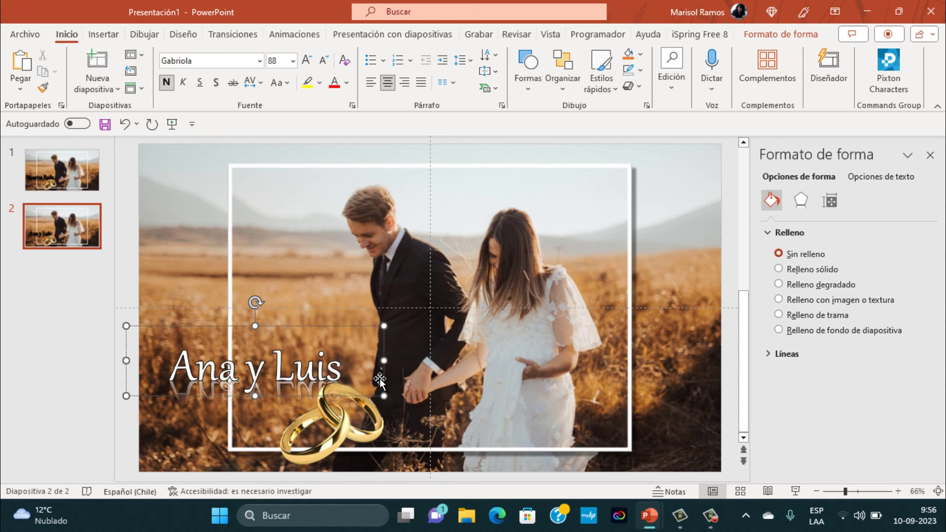
left_click(307, 202)
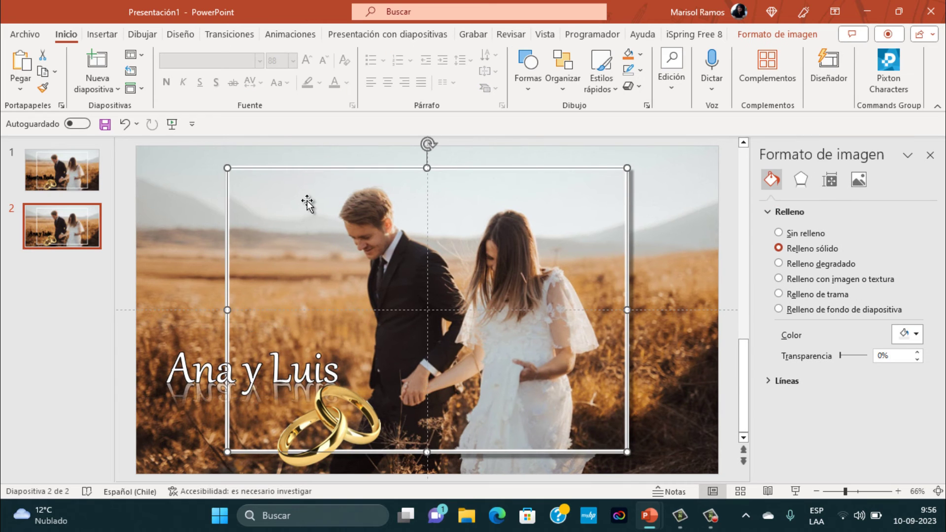
Swap slide 2's framed photo for image 3, then shrink it and centre it.
right_click(307, 203)
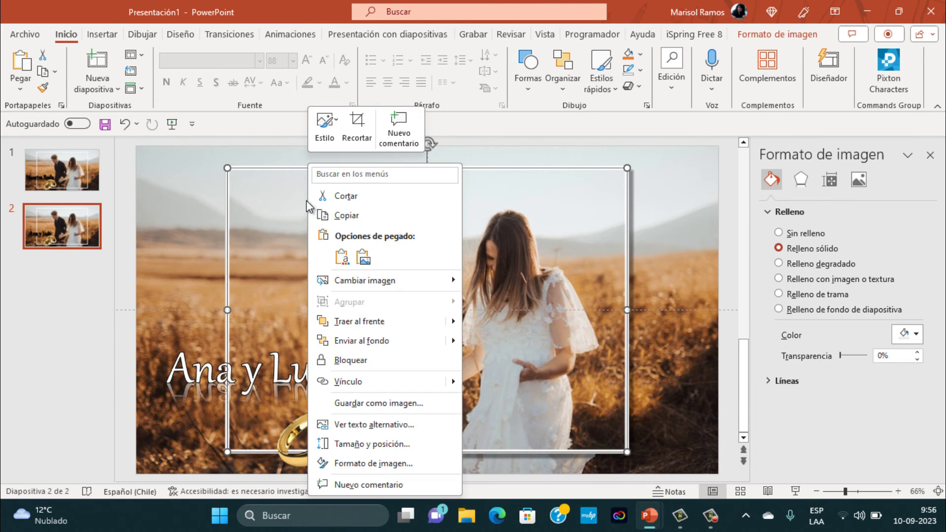
mouse_move(364, 279)
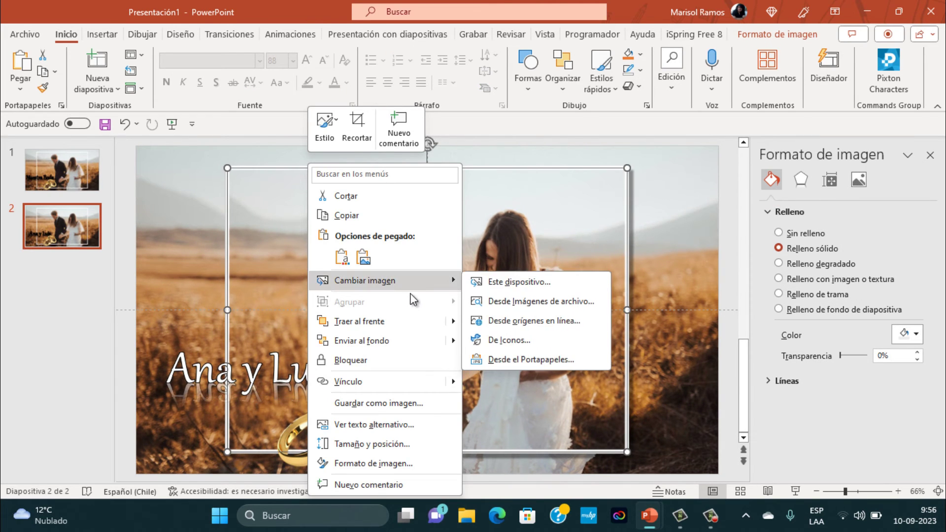
left_click(477, 285)
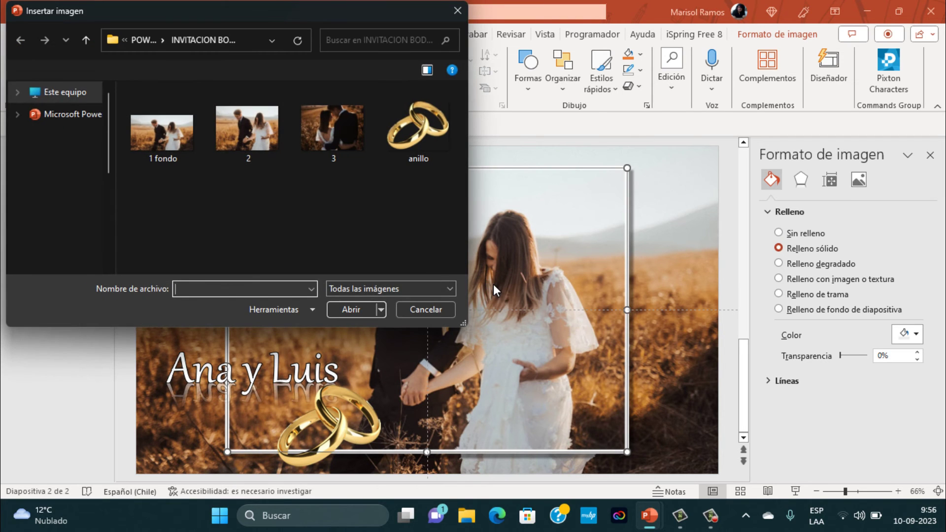
left_click(325, 123)
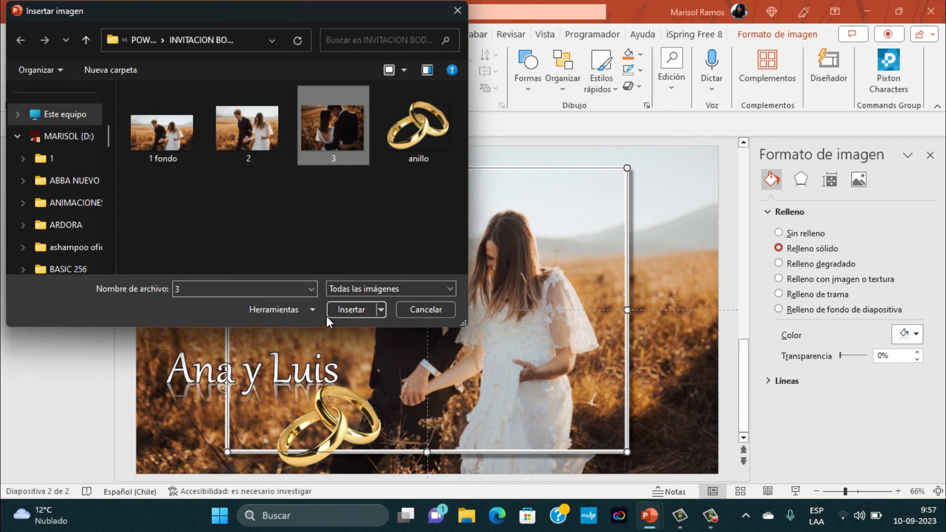
left_click(339, 315)
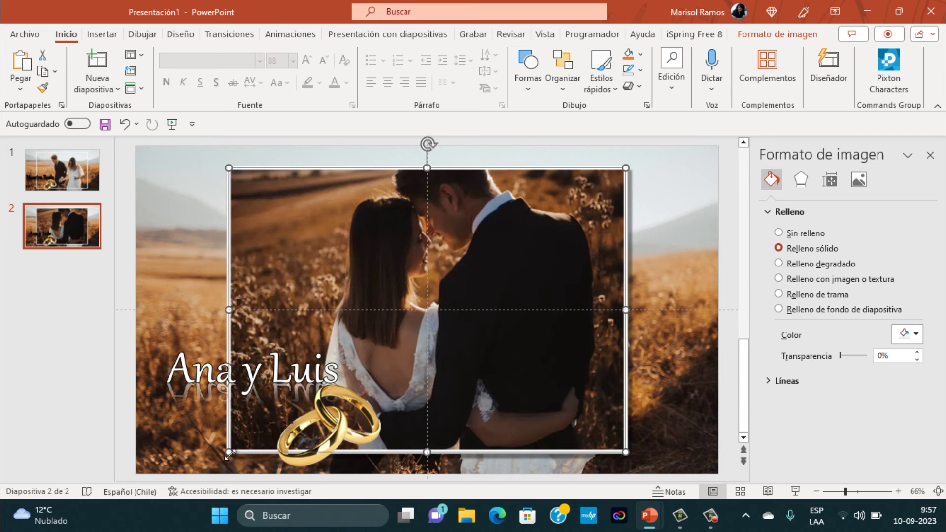
left_click_drag(225, 452, 279, 417)
left_click_drag(544, 221, 520, 237)
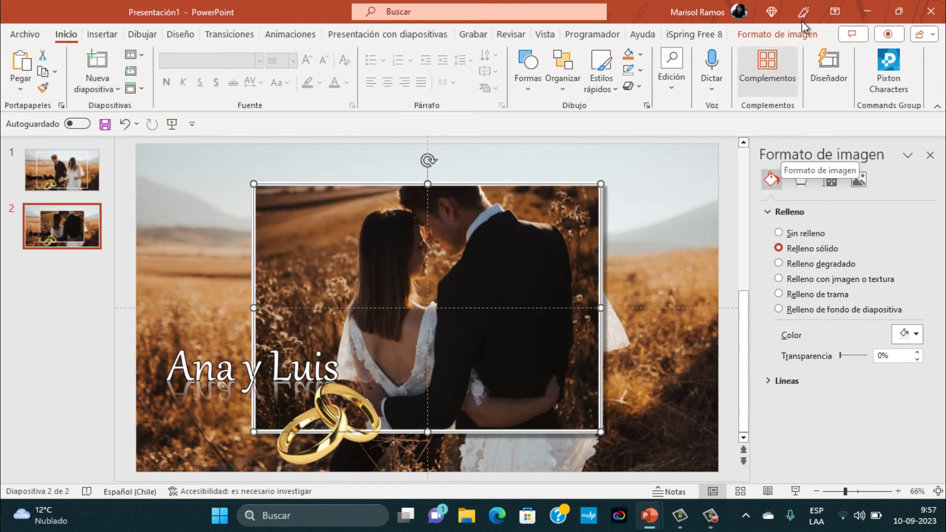
Centre the photo vertically on slide 2 with Alinear al medio.
left_click(770, 34)
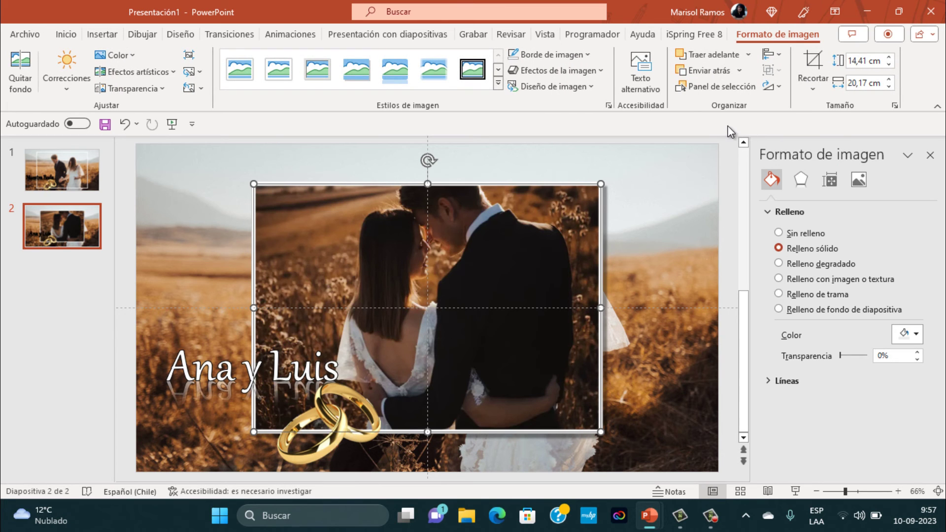
left_click(780, 59)
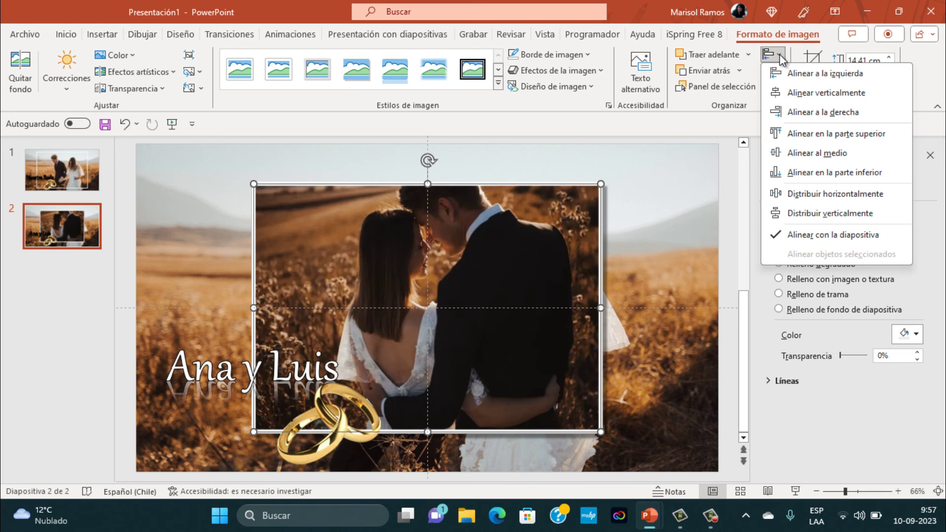
left_click(791, 154)
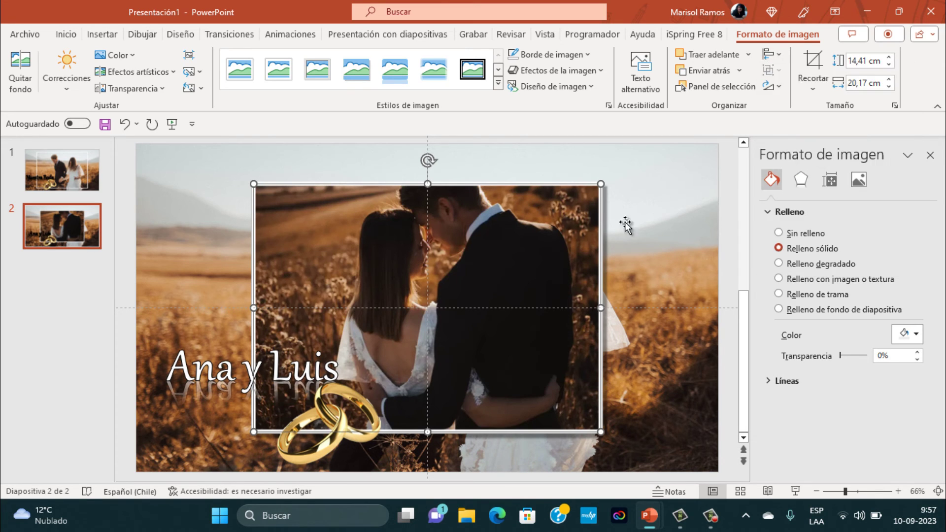
left_click(549, 234)
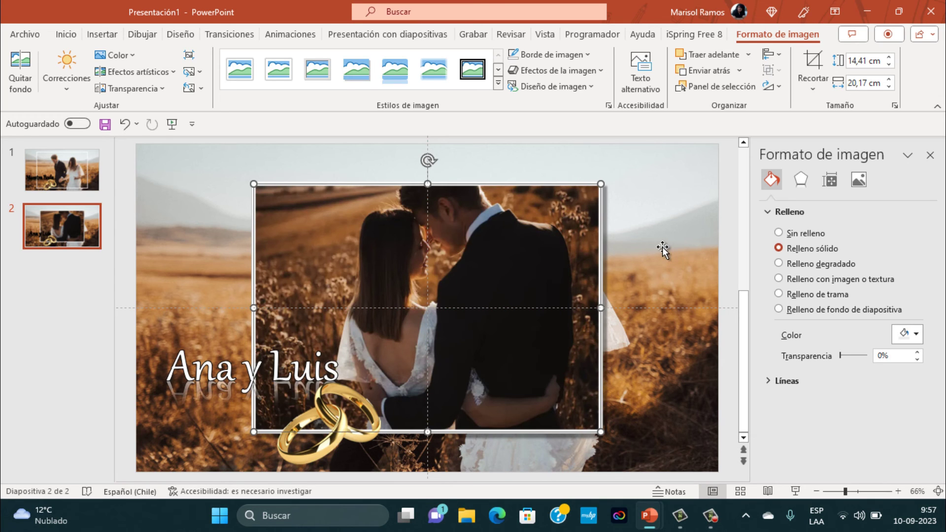